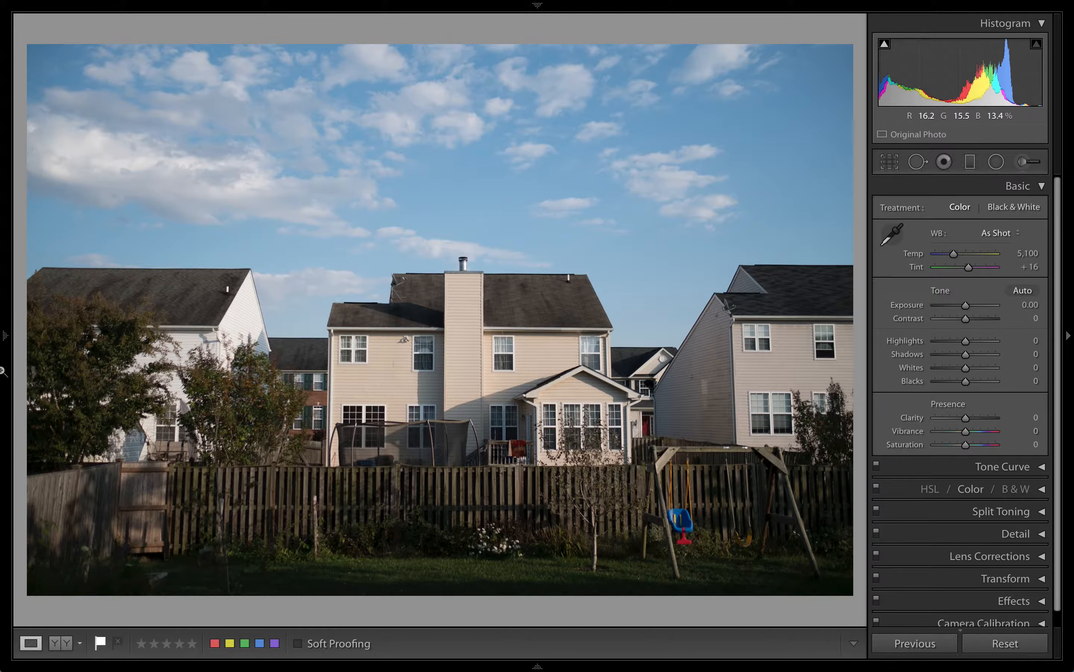
Step: Look through the presets stored in the OLD SHIT preset folder and collapse the folder
mouse_move(3, 376)
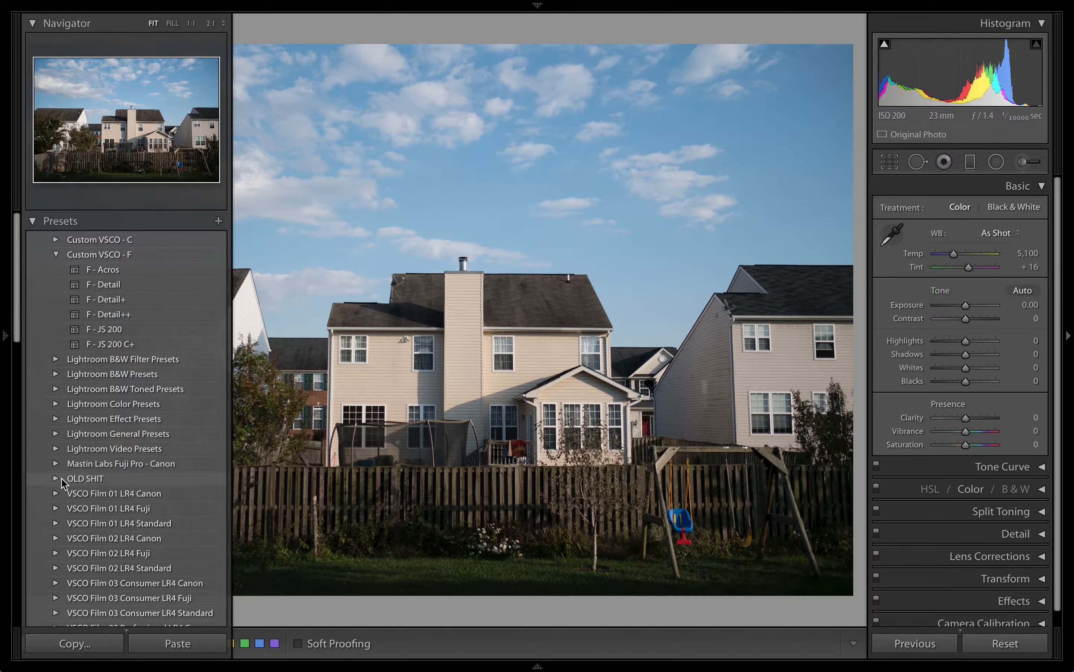
click(56, 478)
scroll(139, 511, down, 3)
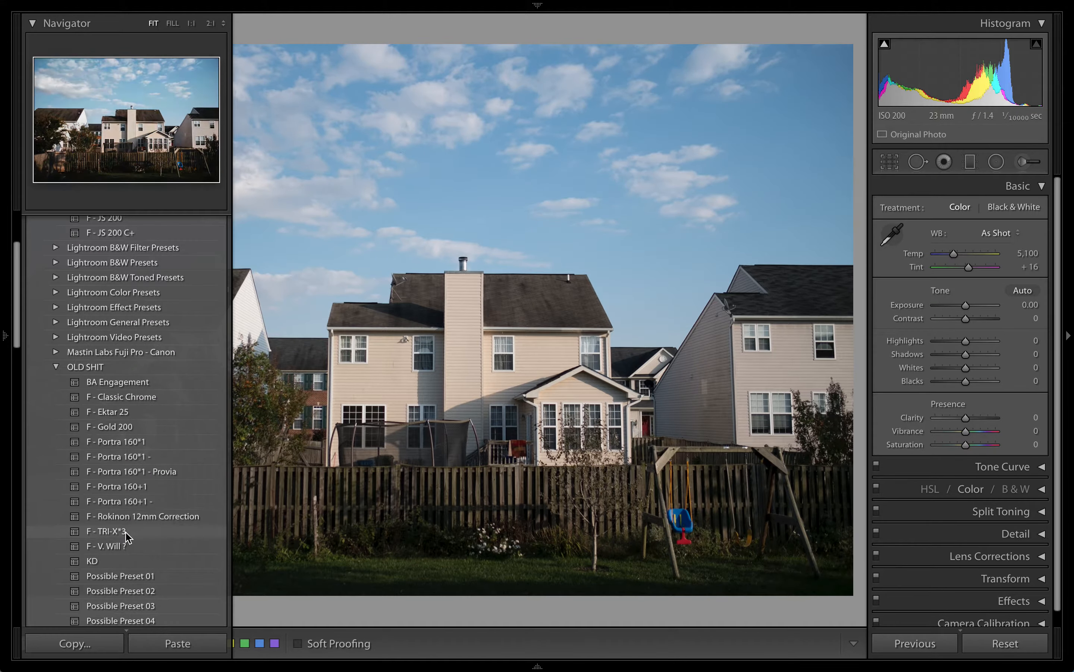
scroll(116, 497, down, 2)
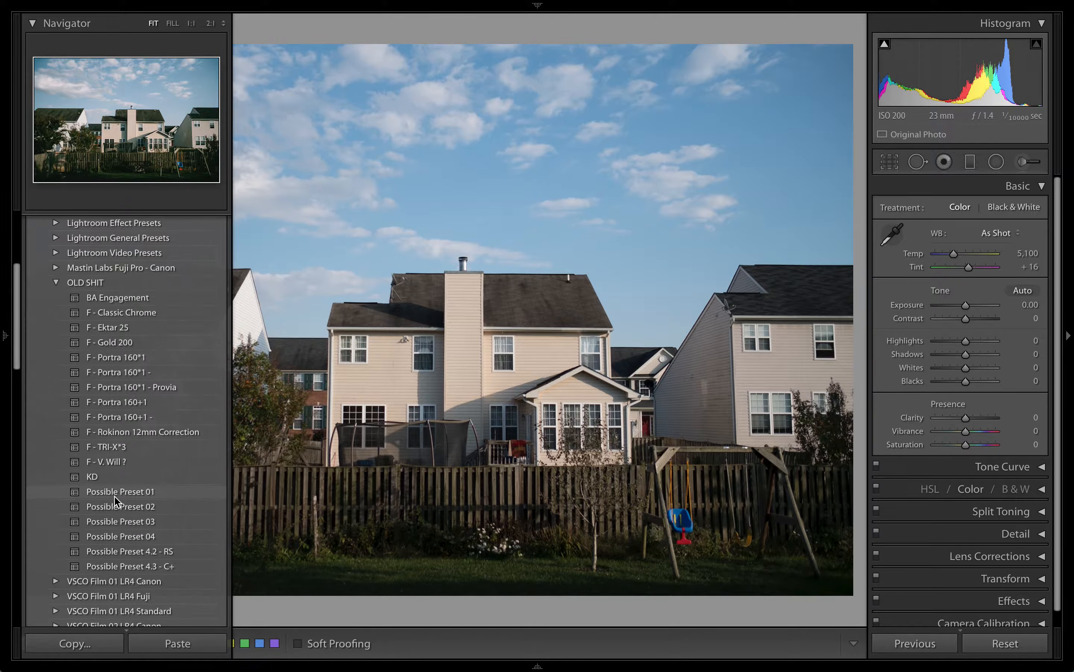
scroll(114, 500, up, 3)
click(57, 409)
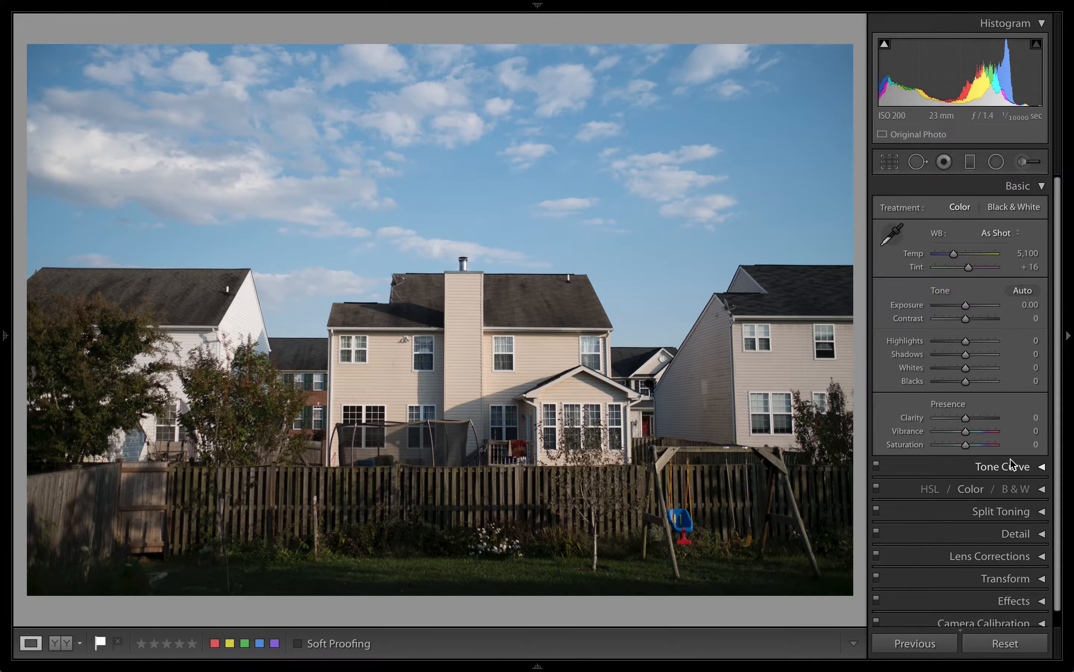
scroll(1011, 467, down, 1)
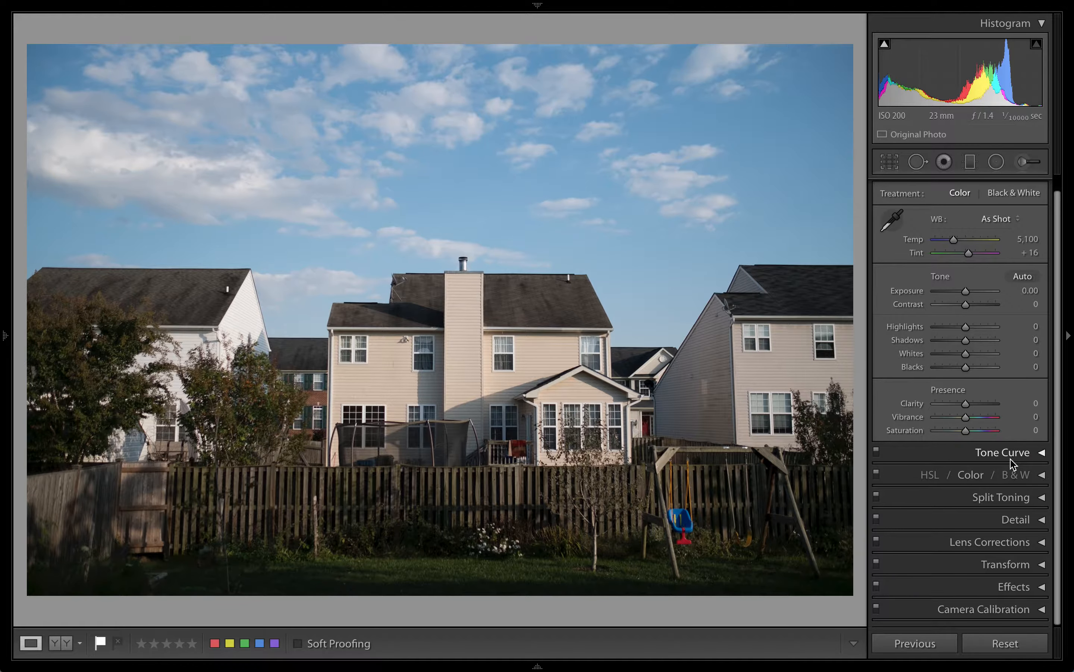
scroll(1012, 459, down, 1)
scroll(1010, 470, up, 1)
Step: Apply the F - JS 200 preset from the Custom VSCO - F folder and hide the presets
mouse_move(5, 346)
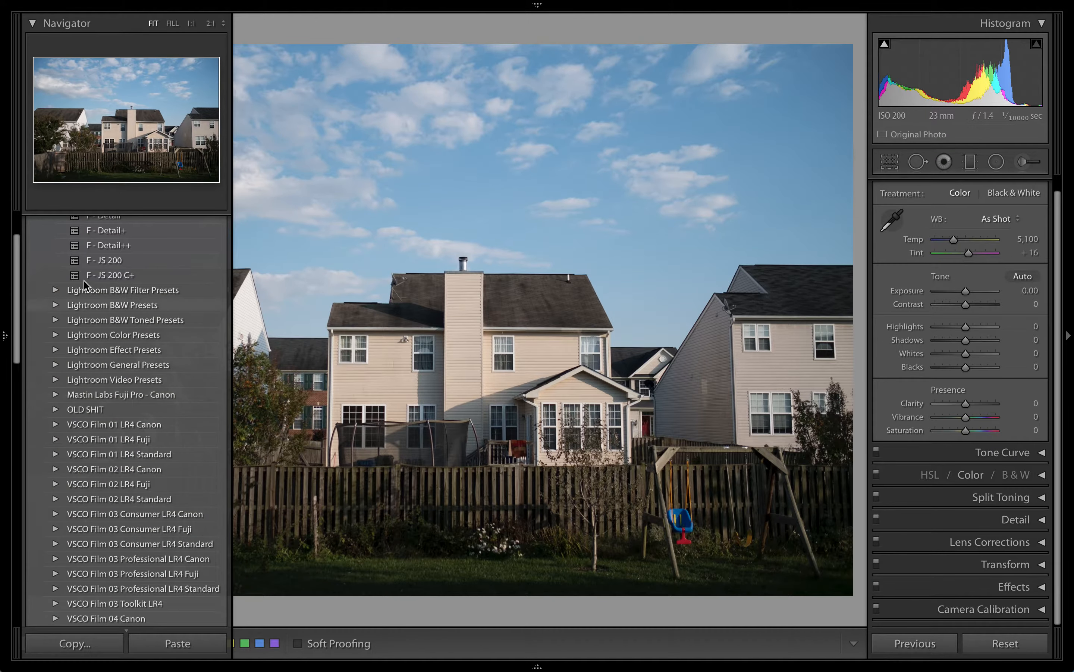
scroll(157, 363, up, 3)
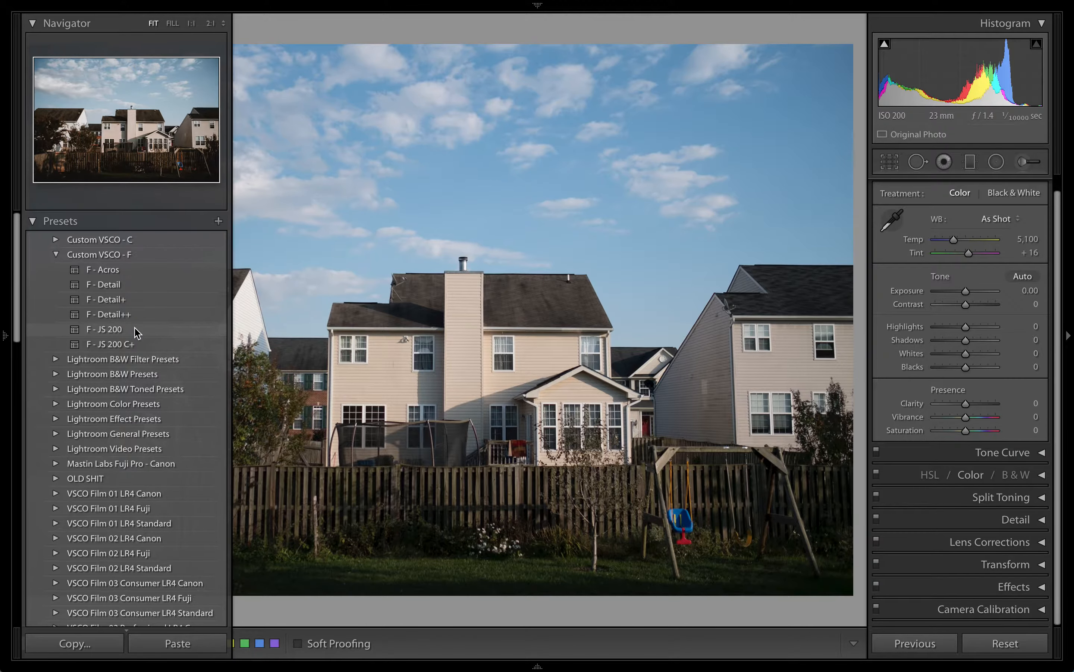
click(135, 331)
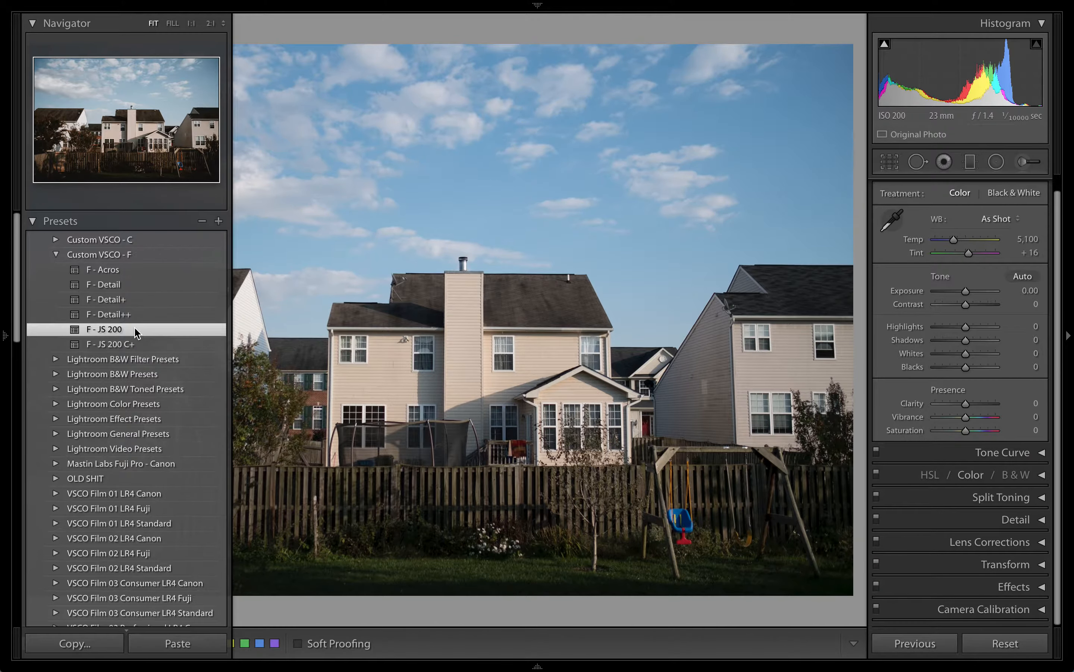
key(F7)
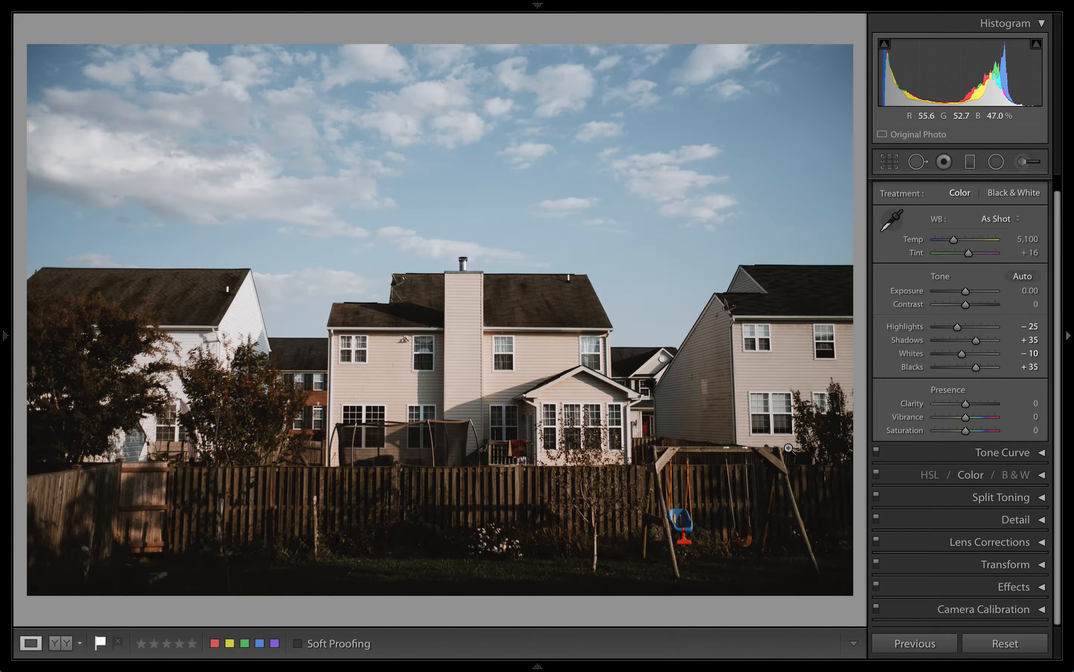
Step: Compare the edited photo with its unedited version twice, ending on the edited view
key(backslash)
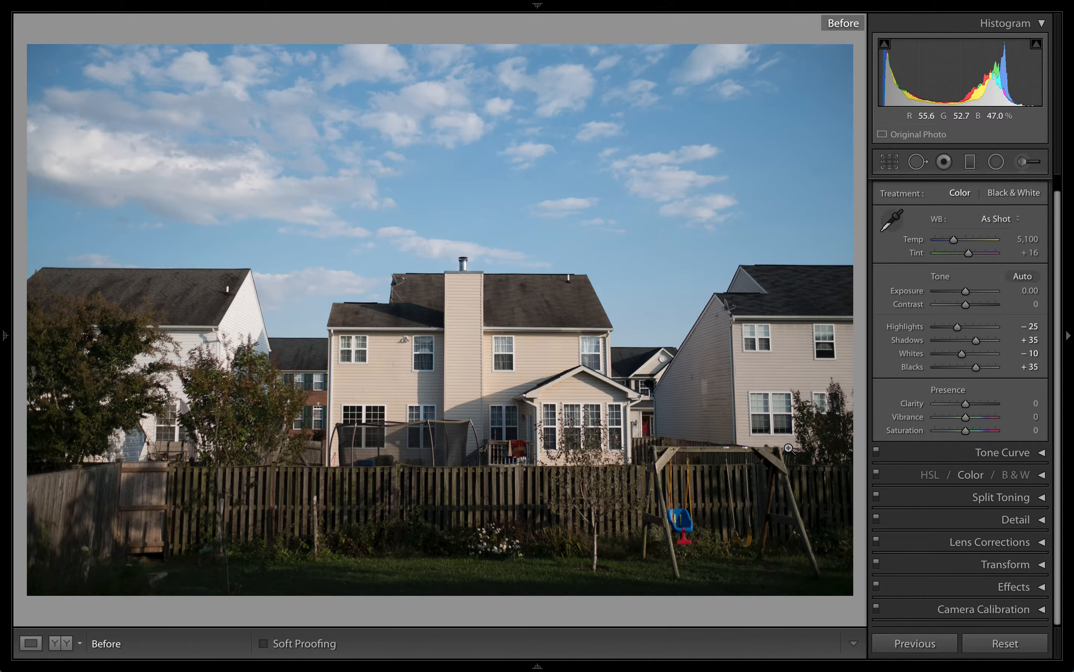
key(backslash)
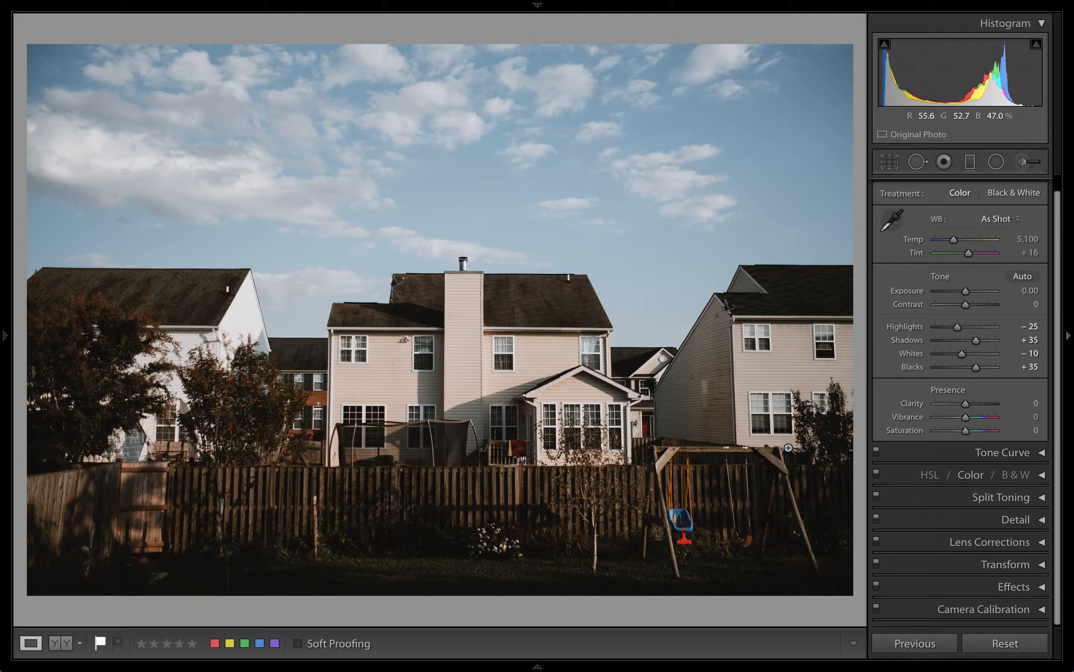
key(backslash)
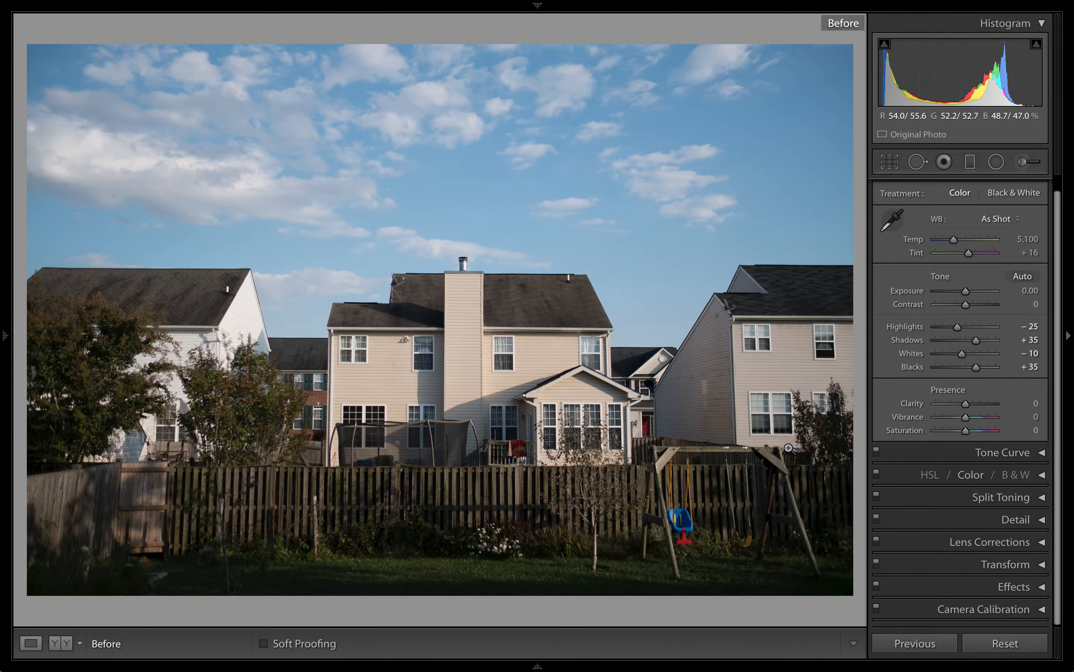
key(backslash)
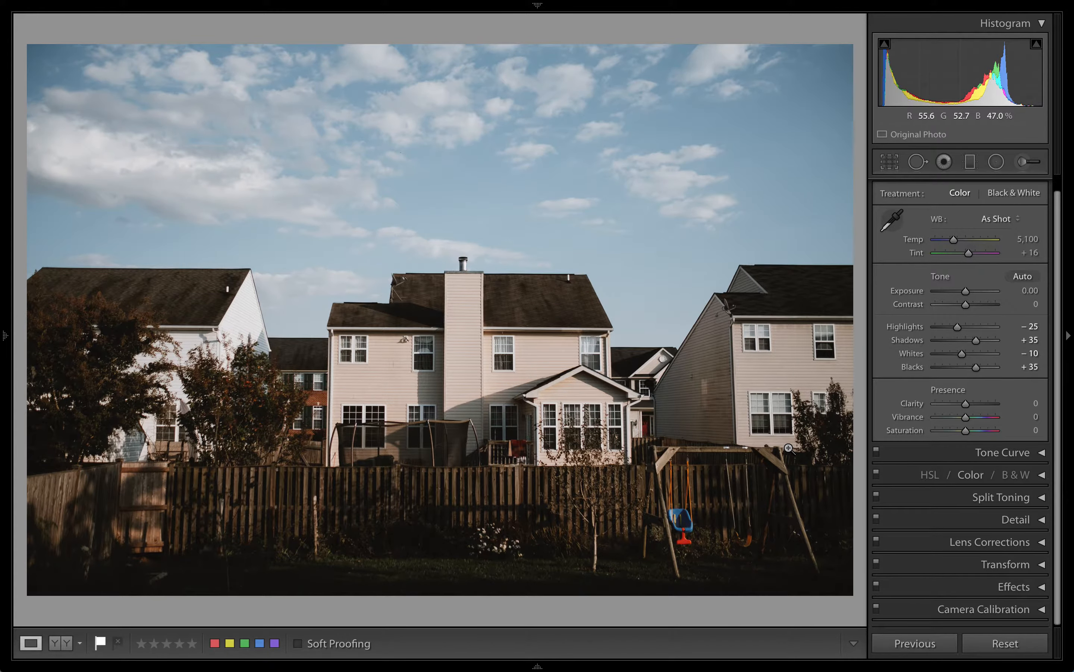
Step: Expand the Camera Calibration settings and try the Camera Velvia/VIVID profile on the photo
scroll(971, 518, down, 2)
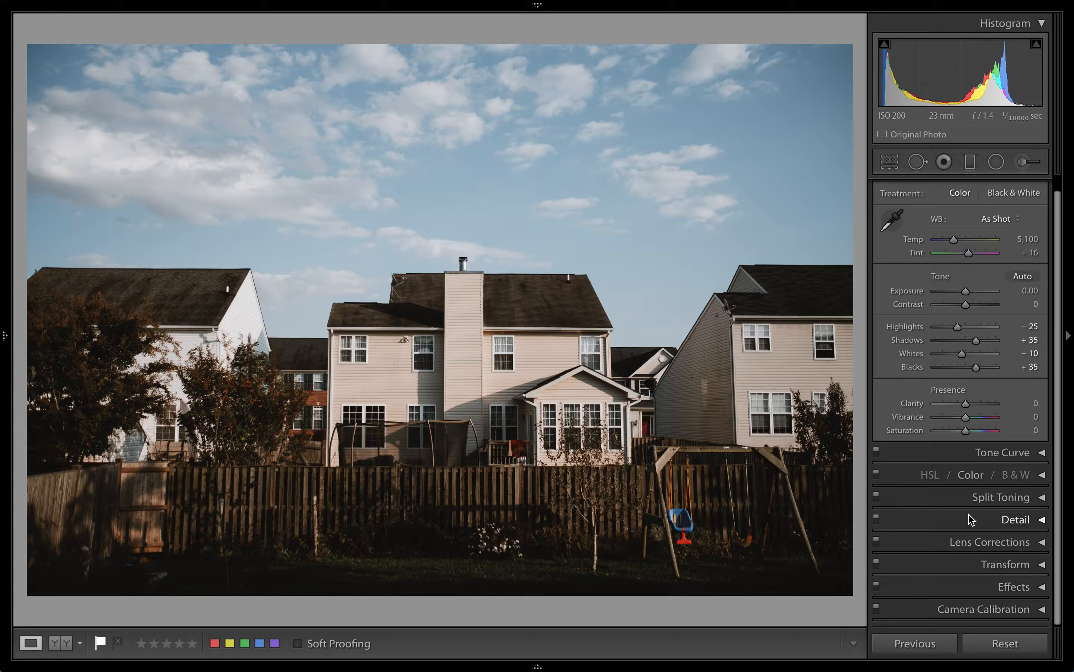
click(960, 609)
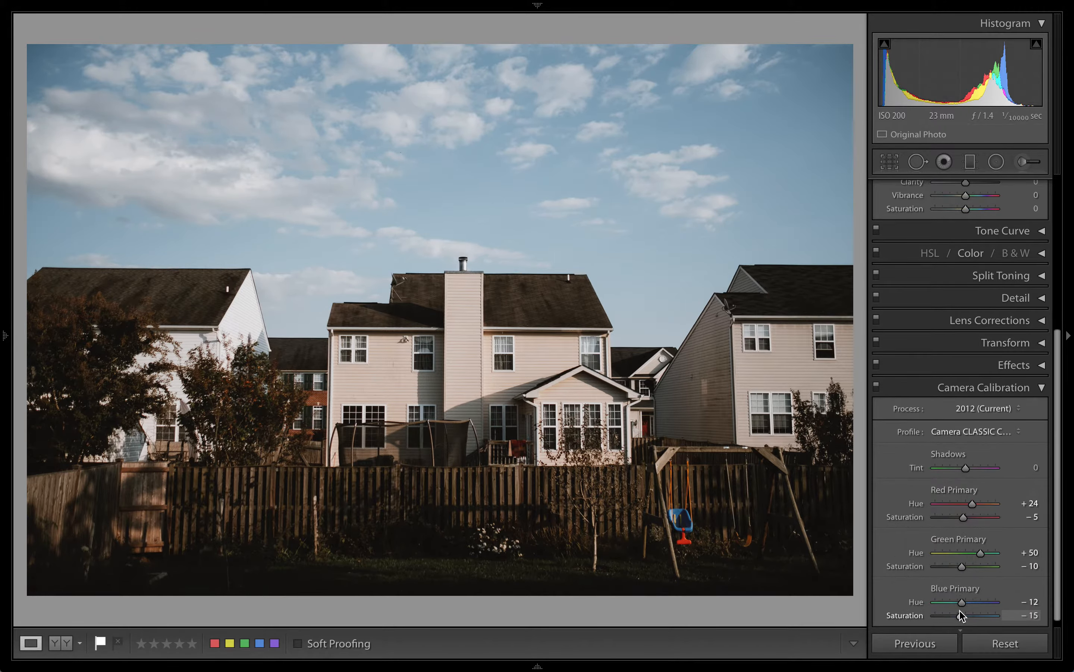
click(986, 439)
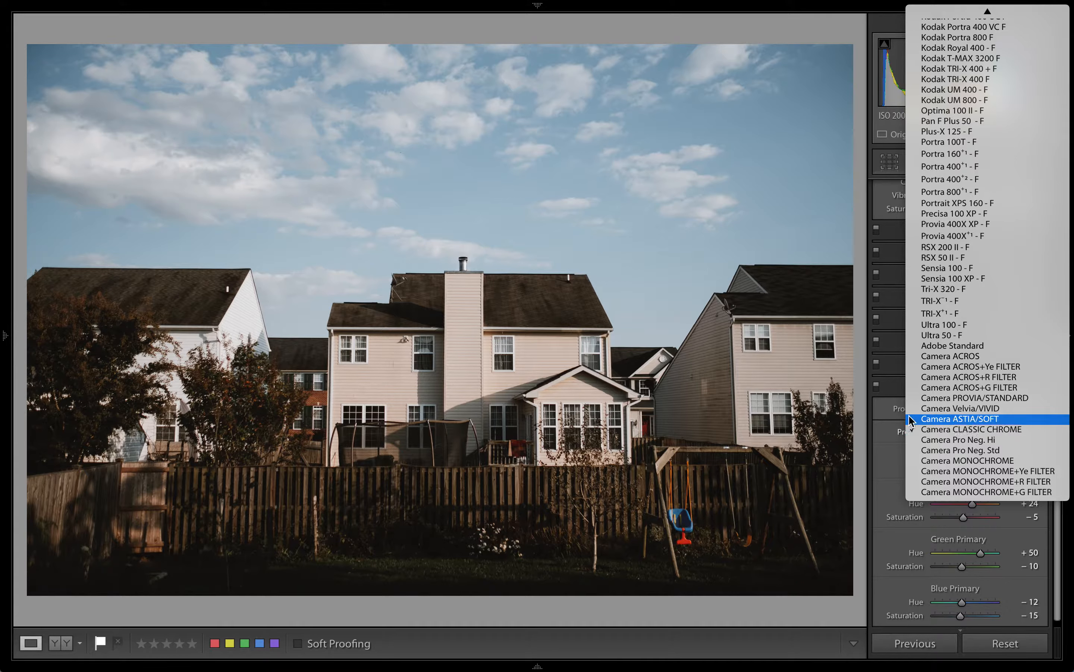
click(968, 410)
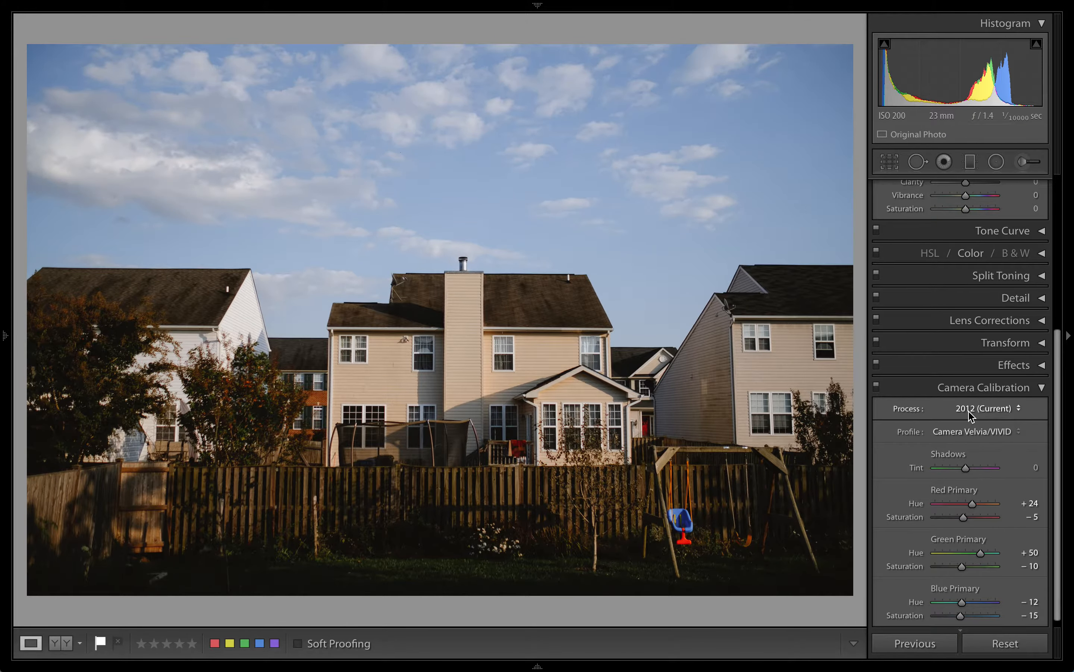
Step: Set the camera profile back to Camera CLASSIC CHROME and collapse the Camera Calibration settings
click(953, 432)
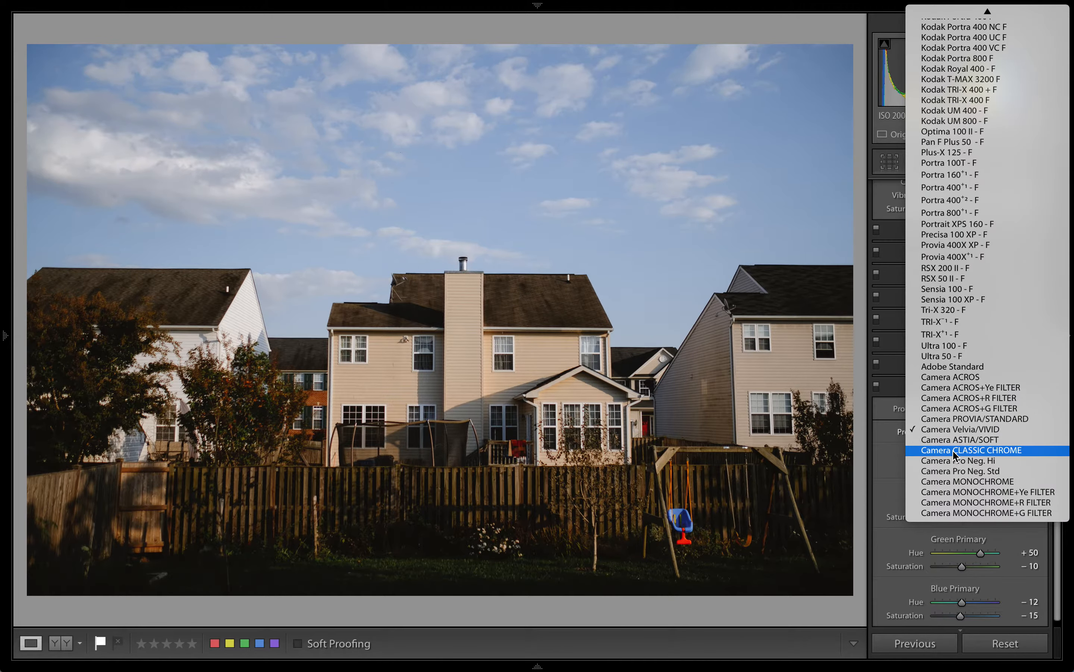
click(953, 449)
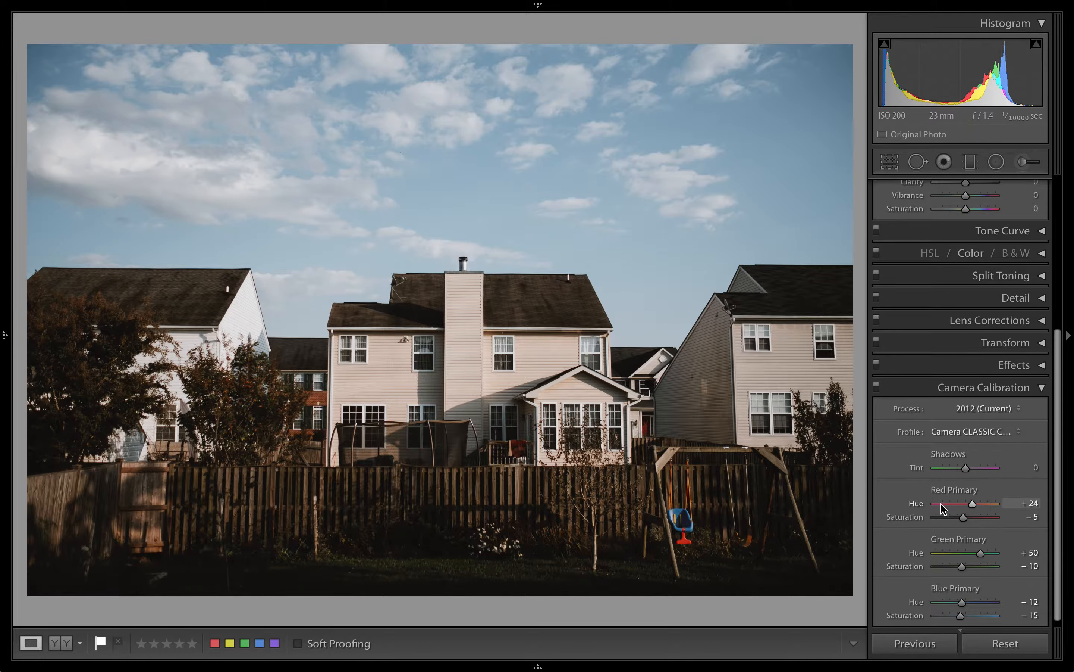
scroll(942, 528, down, 1)
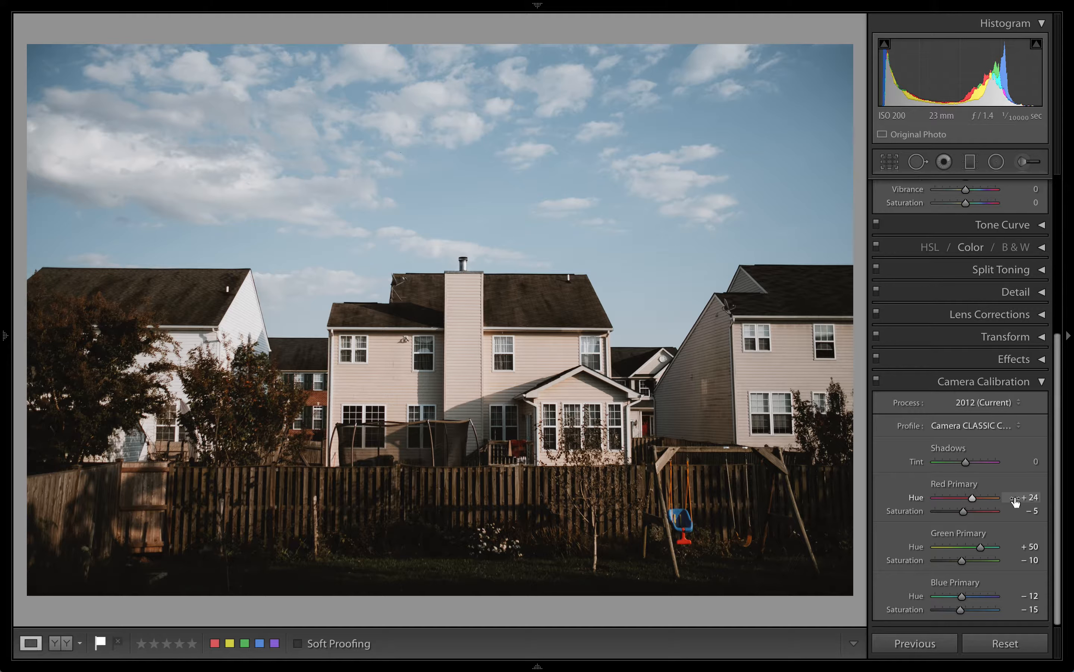
click(985, 381)
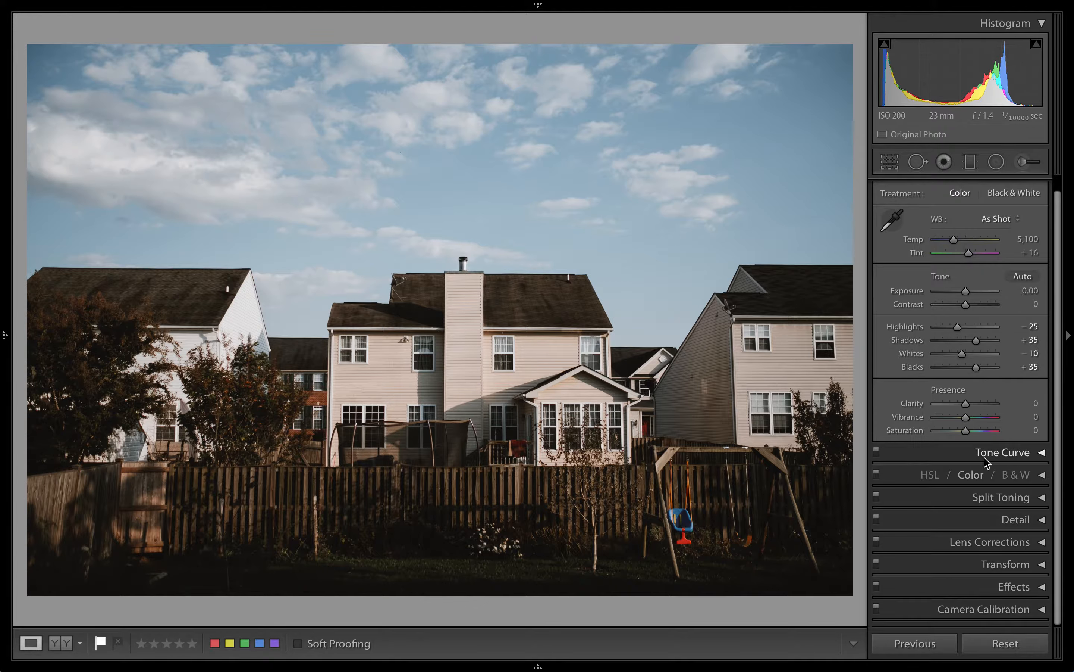
Step: Expand the Split Toning settings and examine the highlights colour and saturation, undoing any change made
click(980, 499)
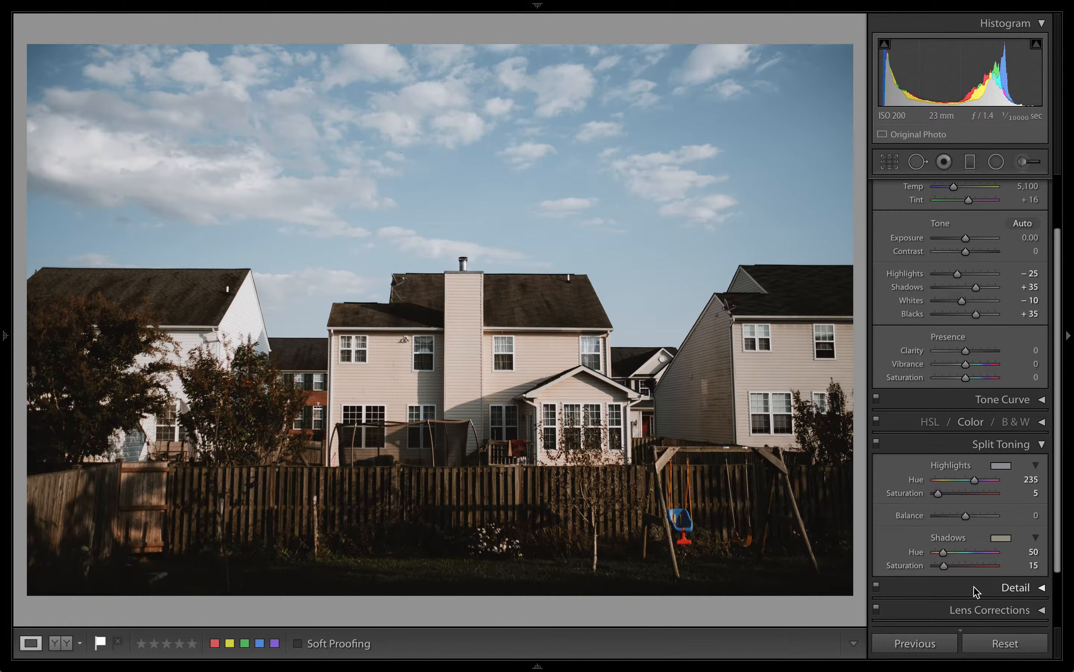
click(1001, 467)
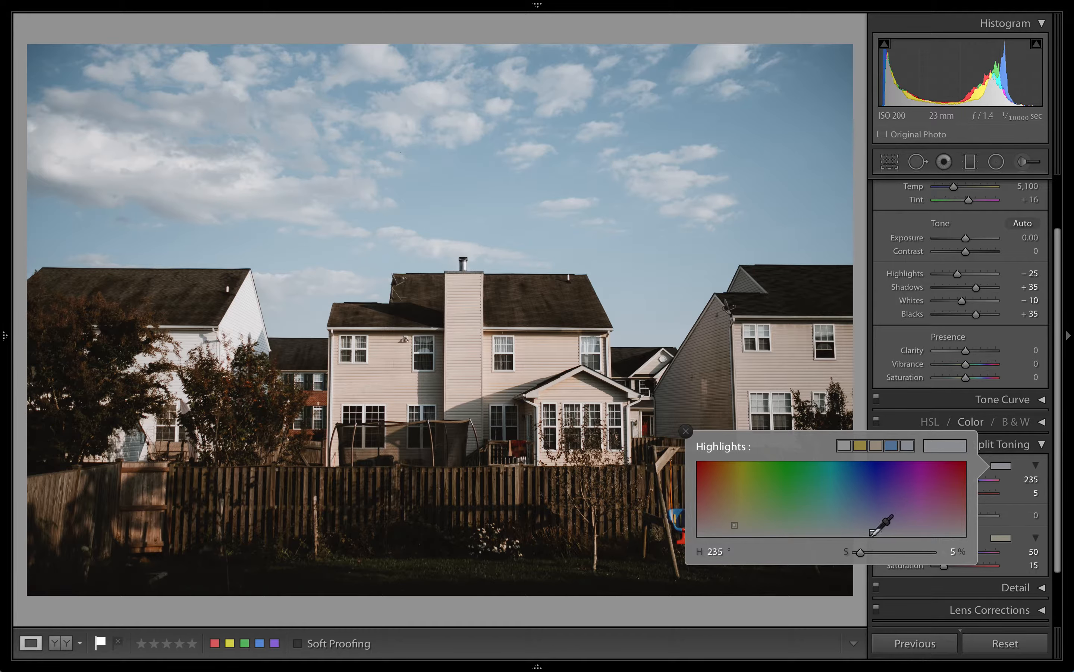
click(684, 436)
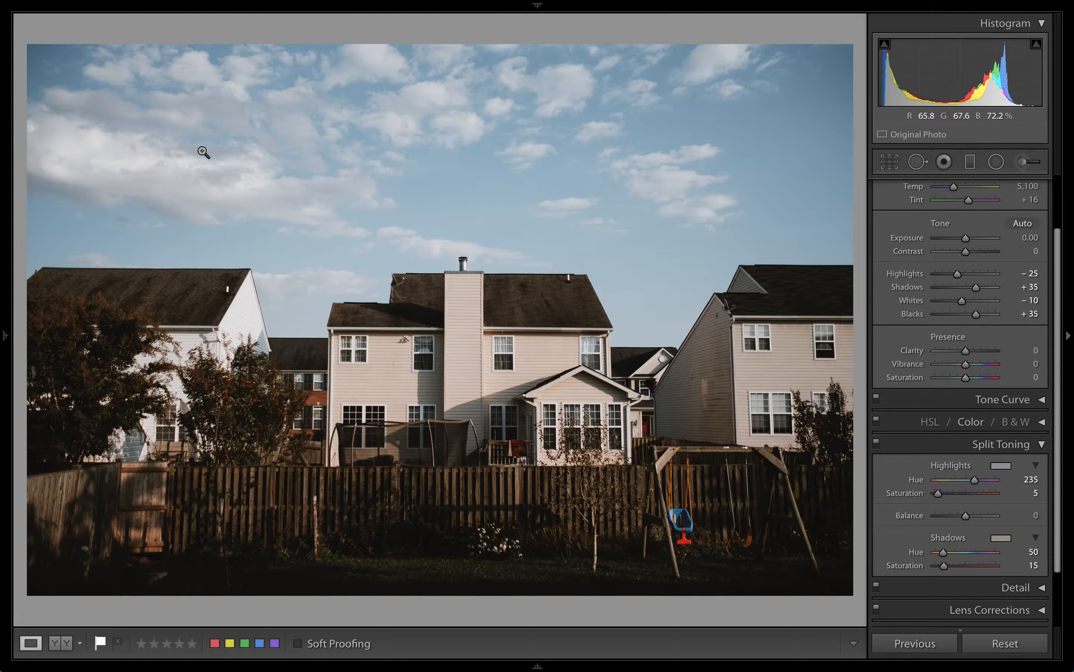
double_click(965, 495)
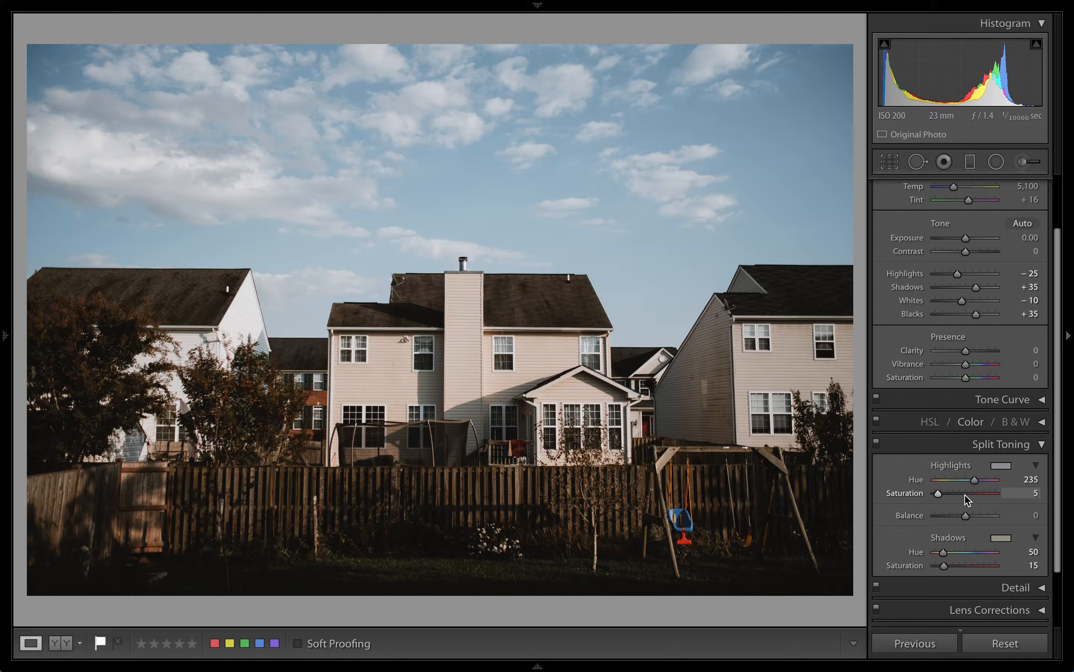
double_click(965, 494)
key(ctrl+z)
Step: Examine the Split Toning shadows colour and saturation, closing the colour picker without picking a new tint
click(999, 540)
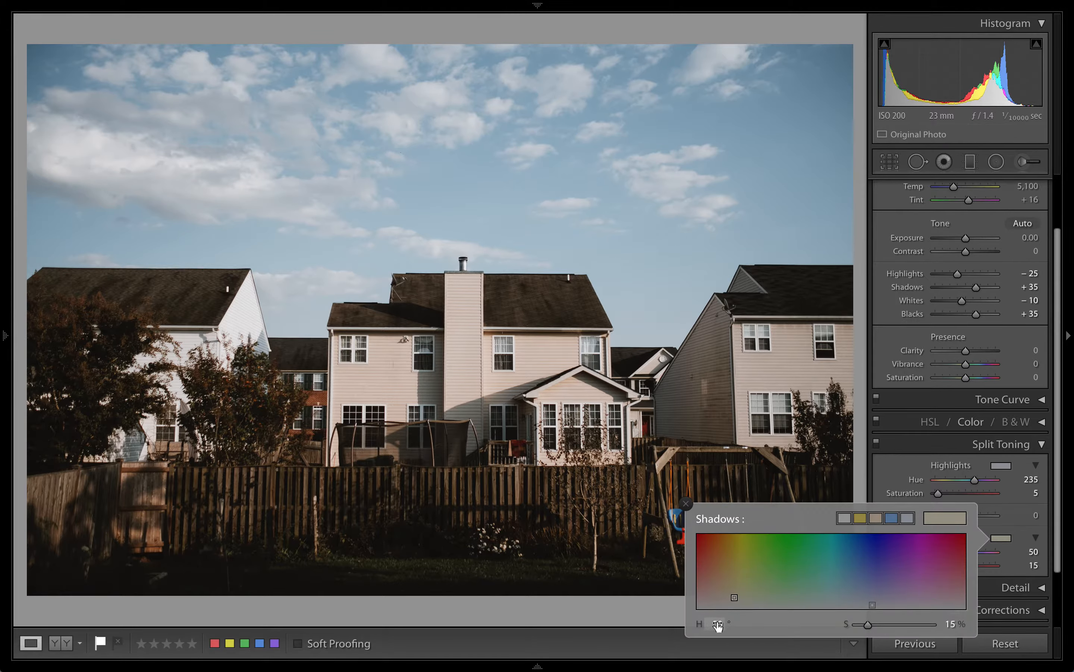
click(686, 503)
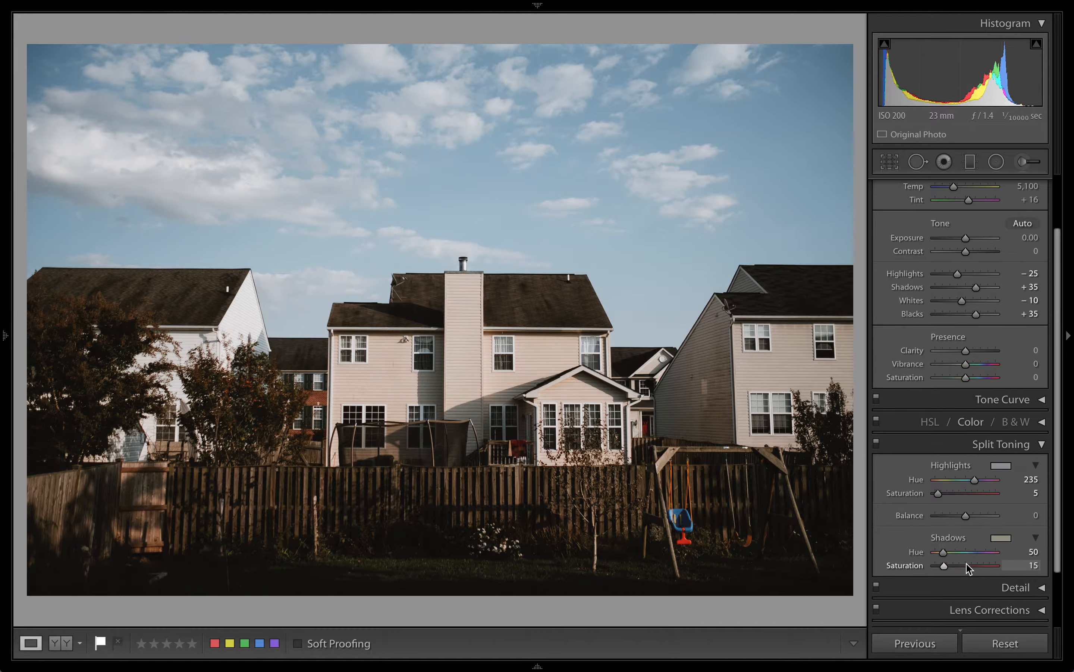
double_click(967, 563)
click(942, 566)
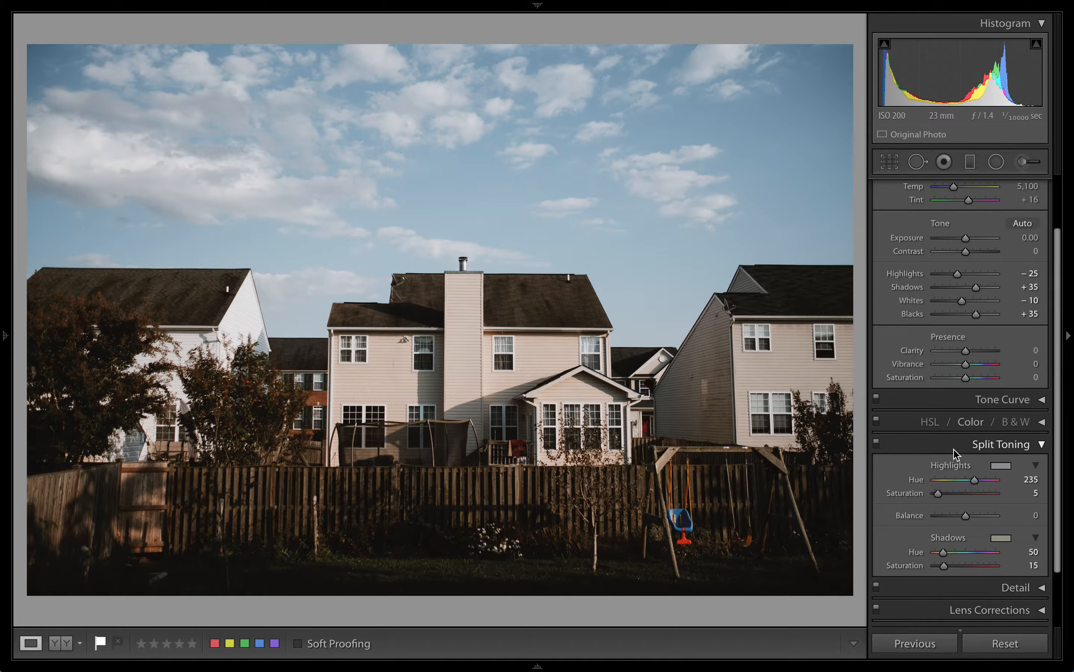
Step: Switch Split Toning off temporarily, compare the photo with its unedited version, and re-enable Split Toning
click(877, 443)
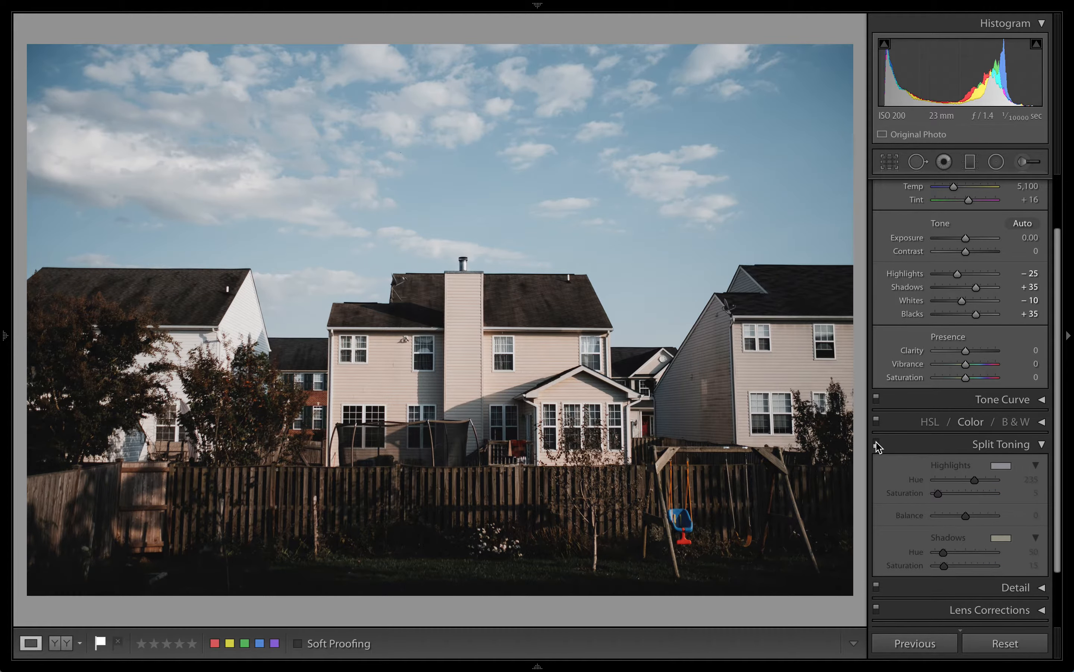
key(backslash)
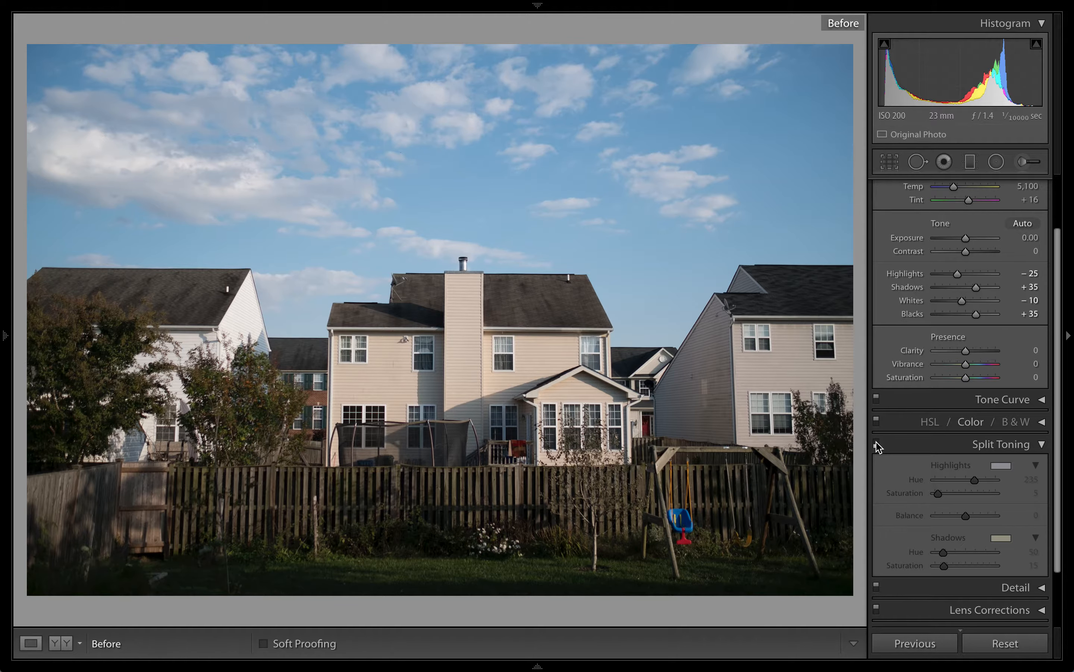
key(backslash)
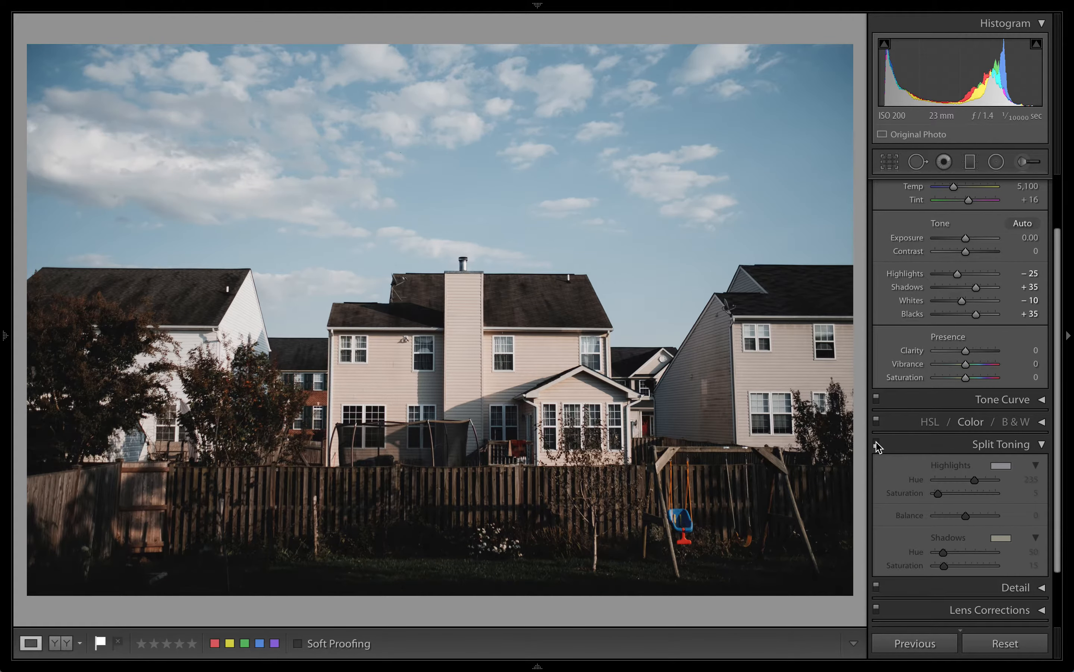
click(876, 443)
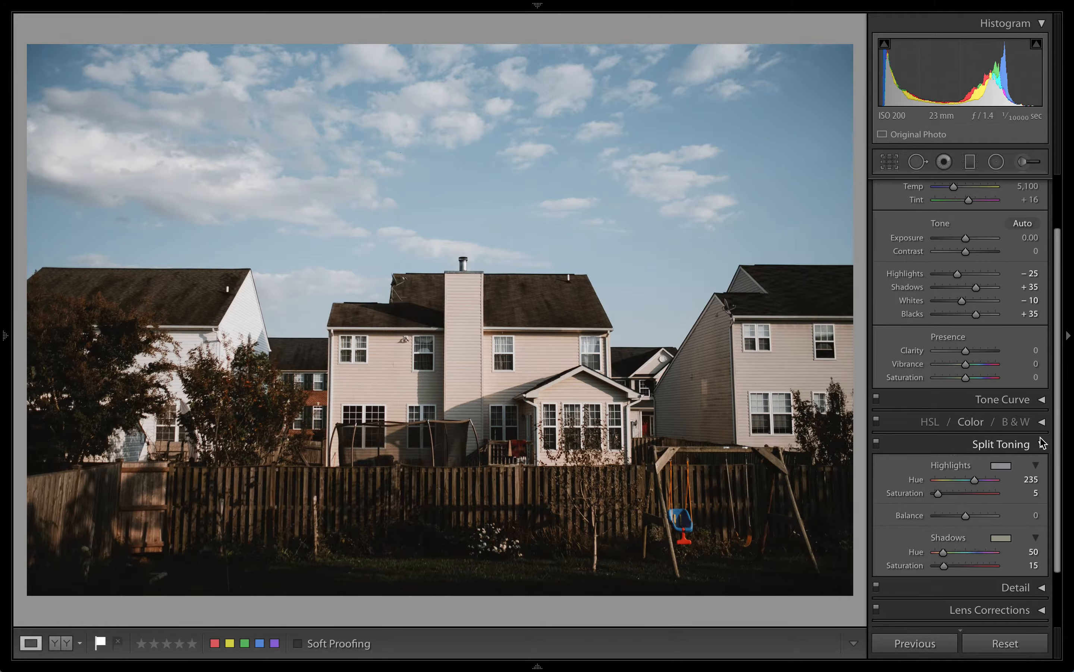
Step: Collapse the Split Toning settings and expand the Tone Curve settings to view the preset's curve
scroll(990, 615, down, 3)
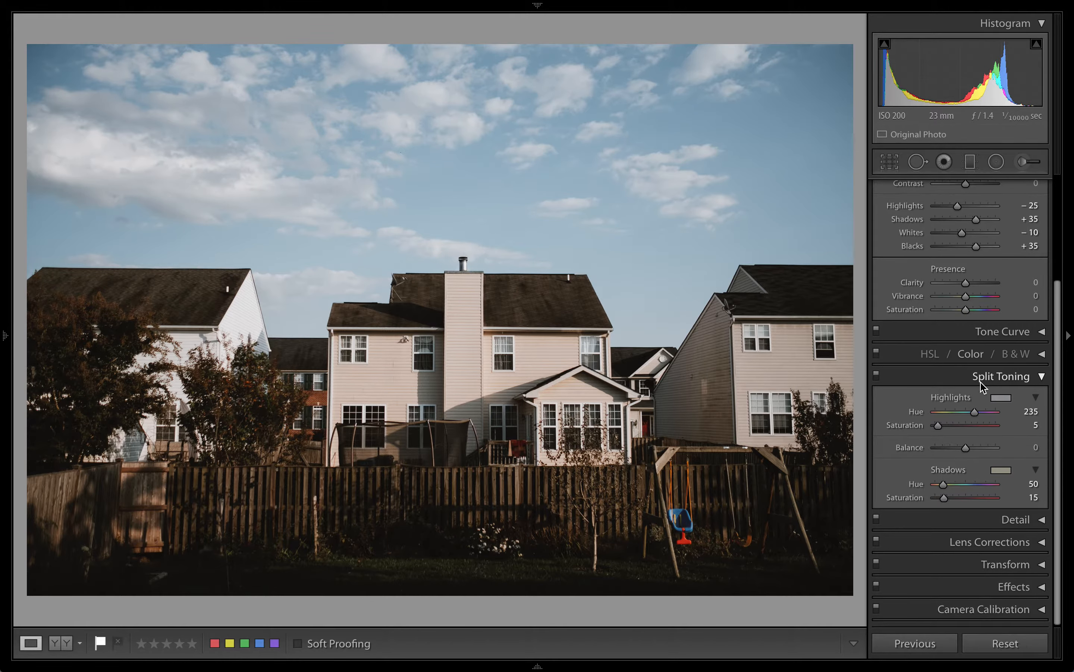
click(980, 385)
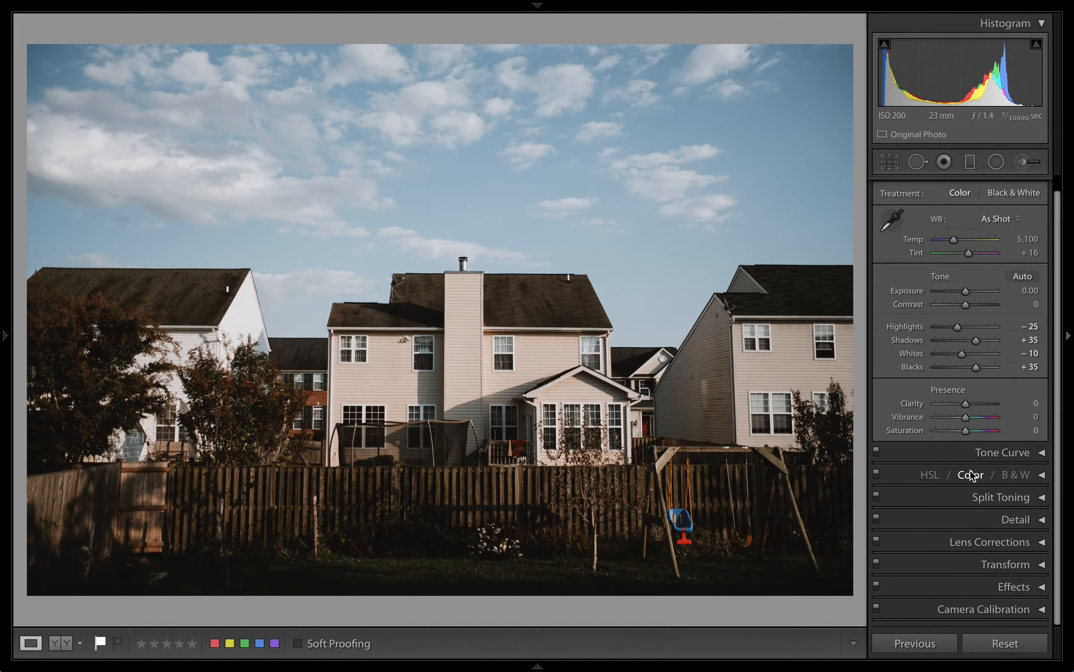
click(974, 452)
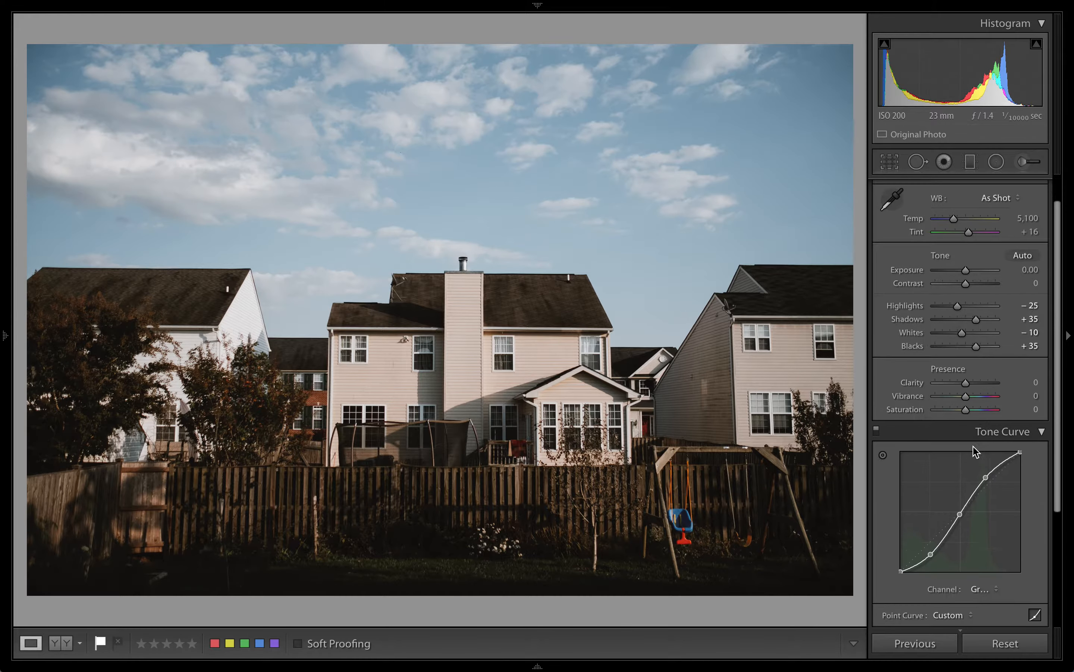
Step: Show the RGB channel of the tone curve, and switch Tone Curve off and back on to judge its effect
click(976, 589)
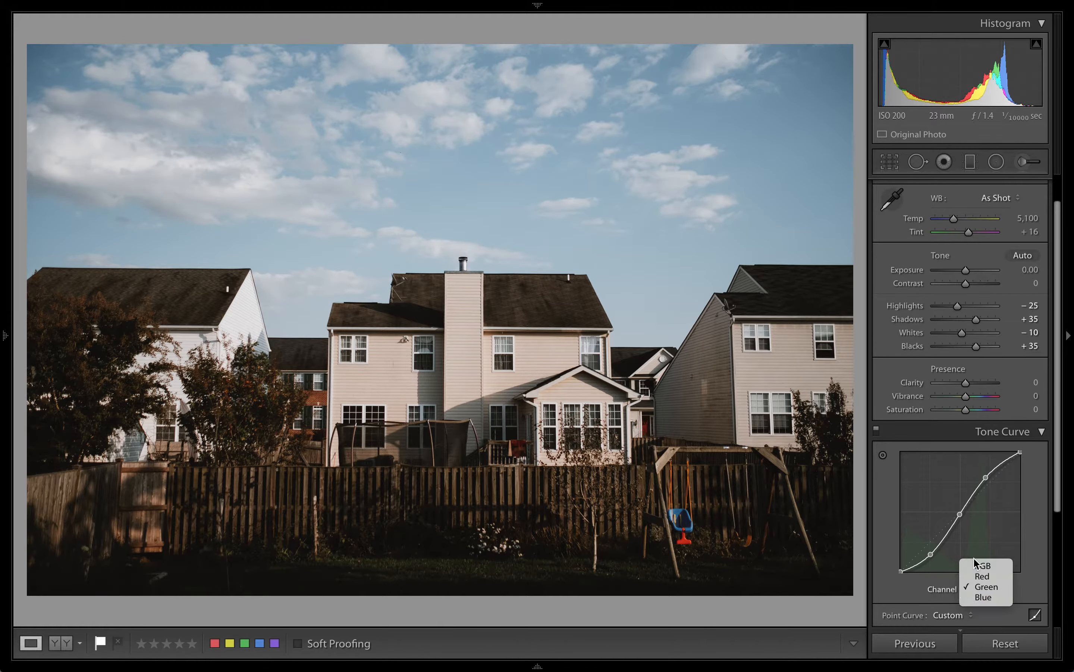
click(963, 563)
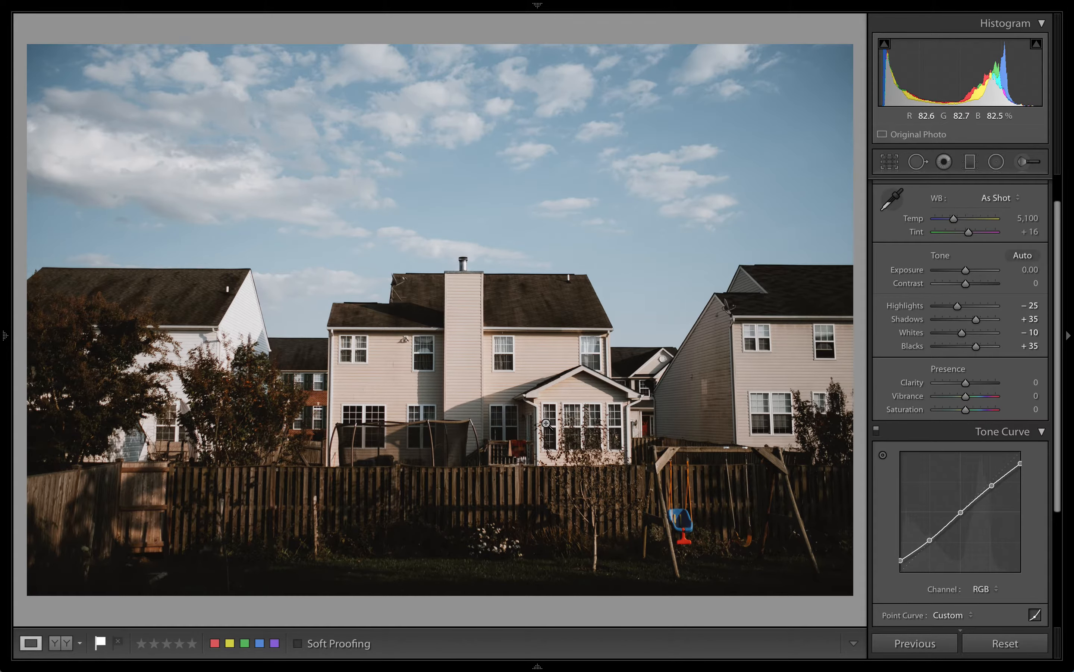
click(876, 429)
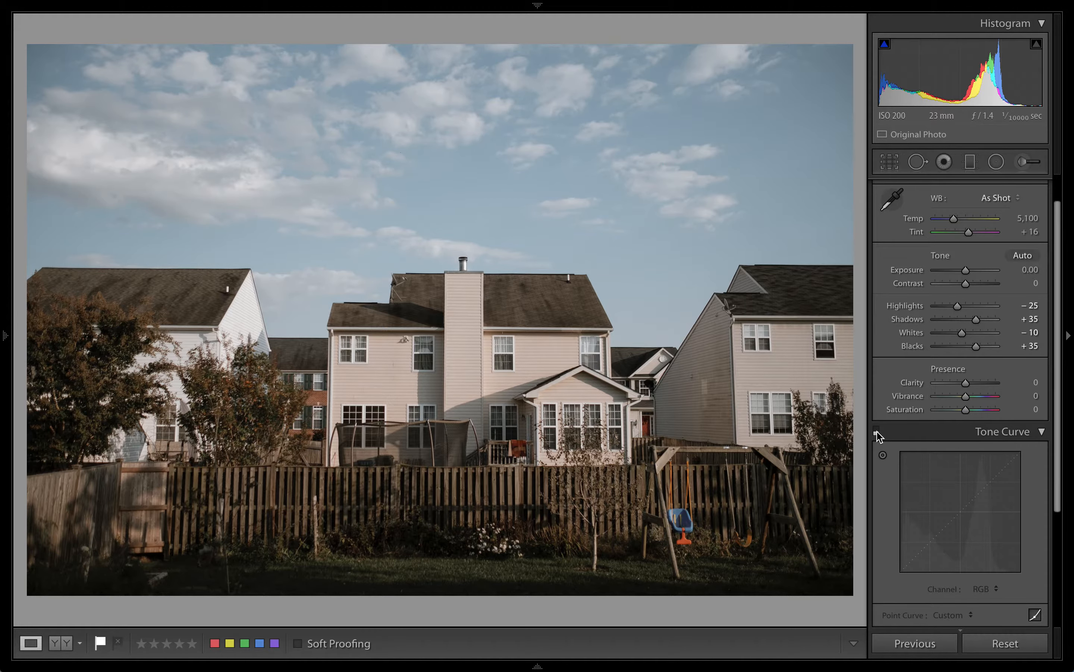
click(877, 430)
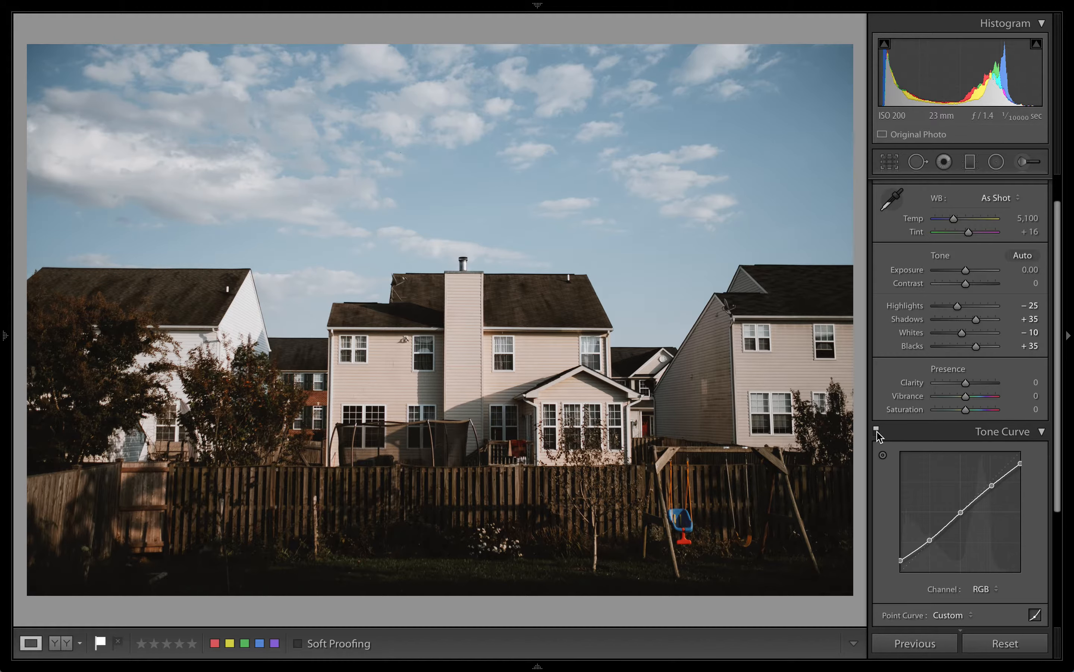
Step: Compare the photo with its unedited version, and examine the black point of the RGB tone curve
key(backslash)
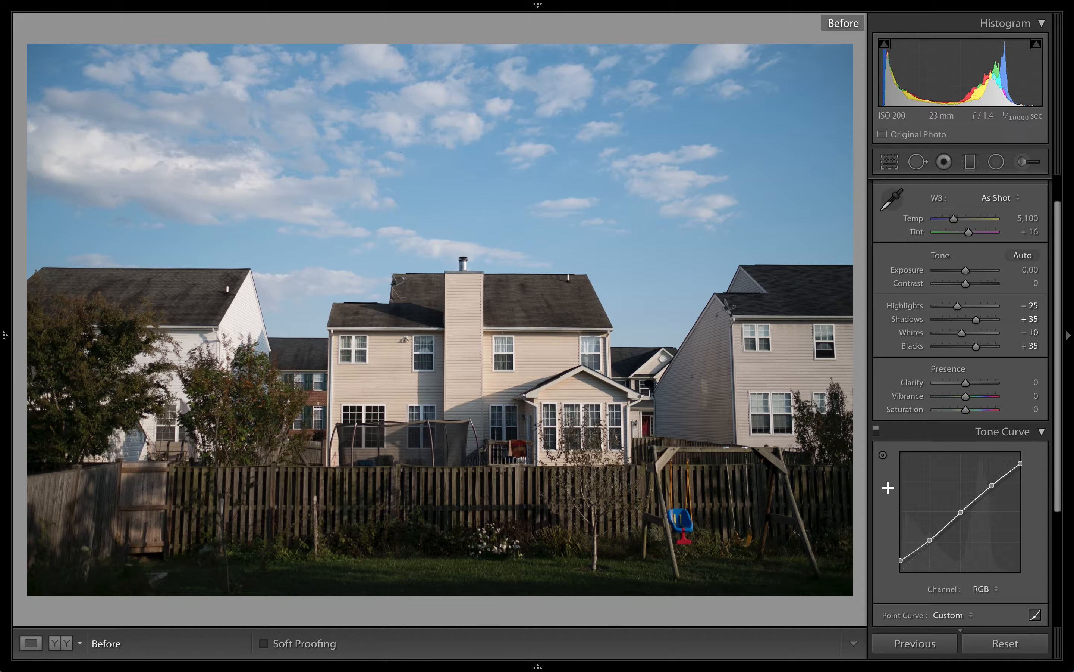
key(backslash)
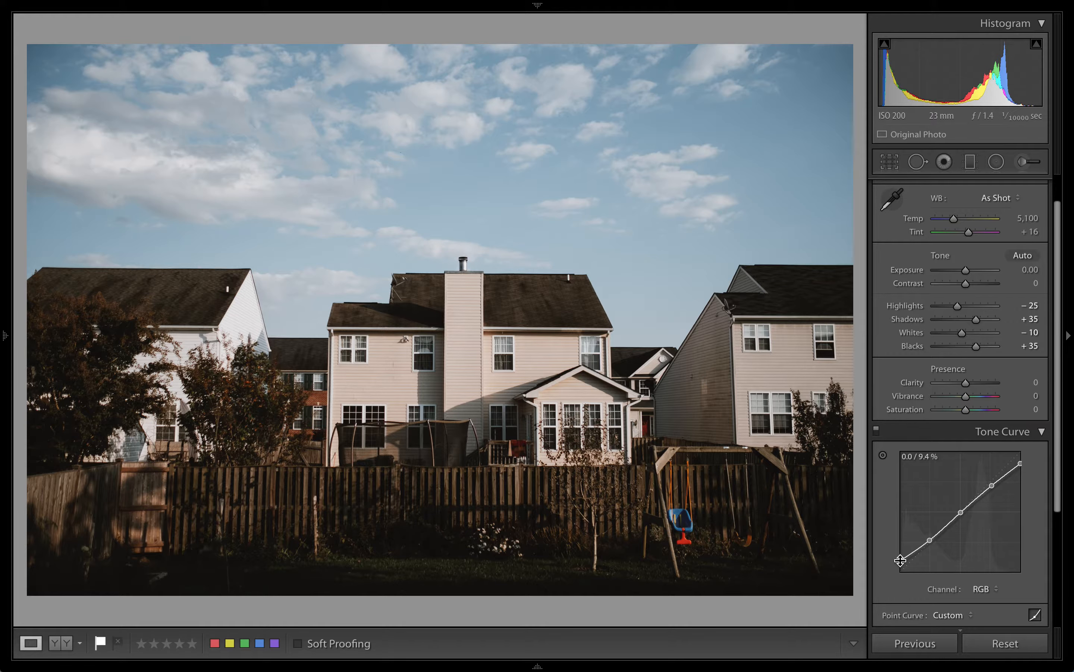
mouse_move(900, 560)
mouse_down()
mouse_move(900, 550)
mouse_move(900, 560)
mouse_up()
Step: Examine the tone curves of the Red, Green and Blue channels, and return to the RGB curve
click(985, 592)
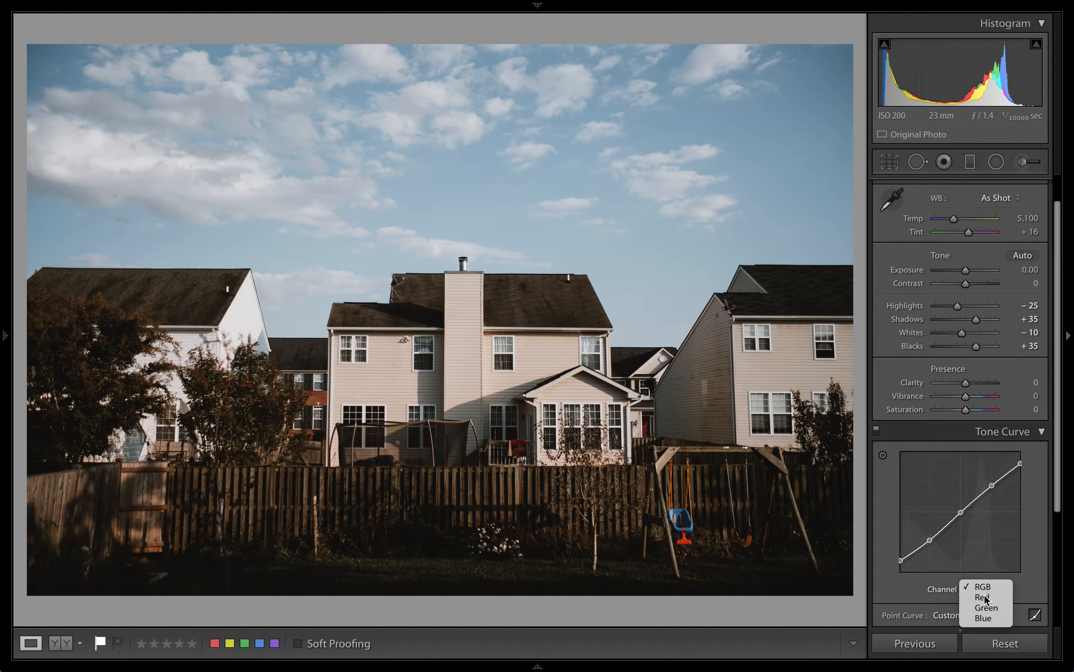
click(985, 595)
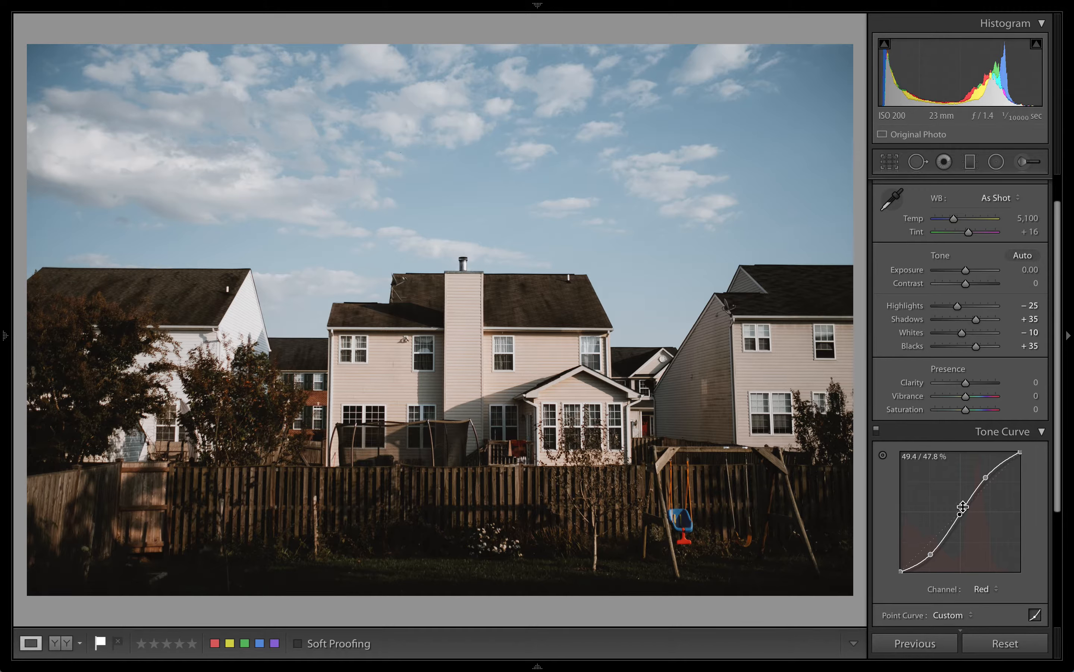
click(982, 589)
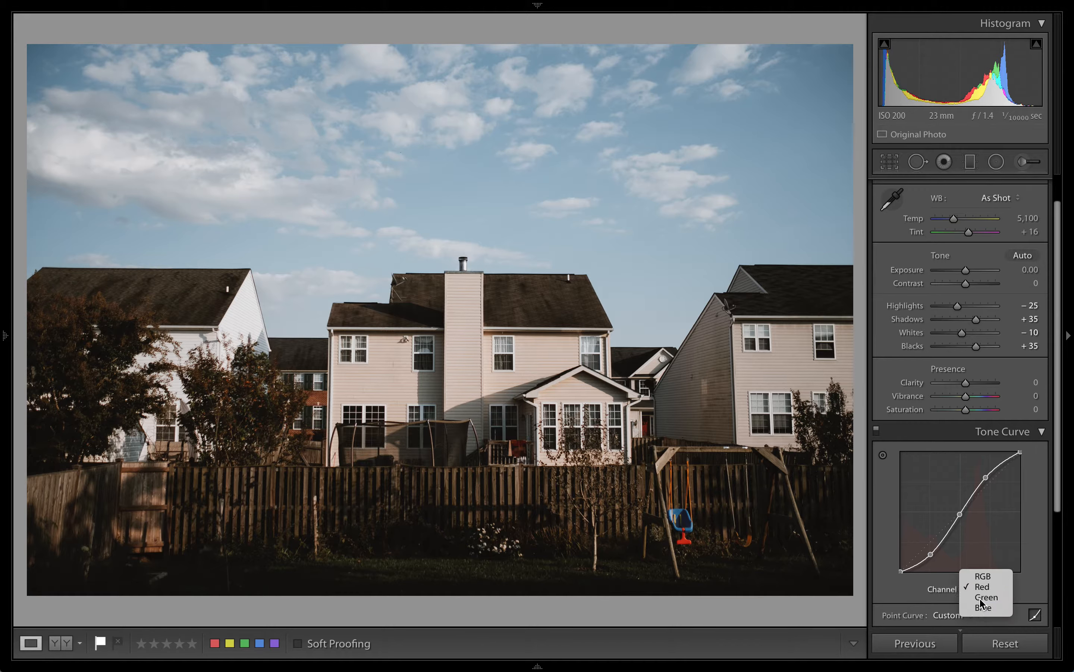
click(980, 600)
click(980, 593)
click(981, 596)
click(980, 591)
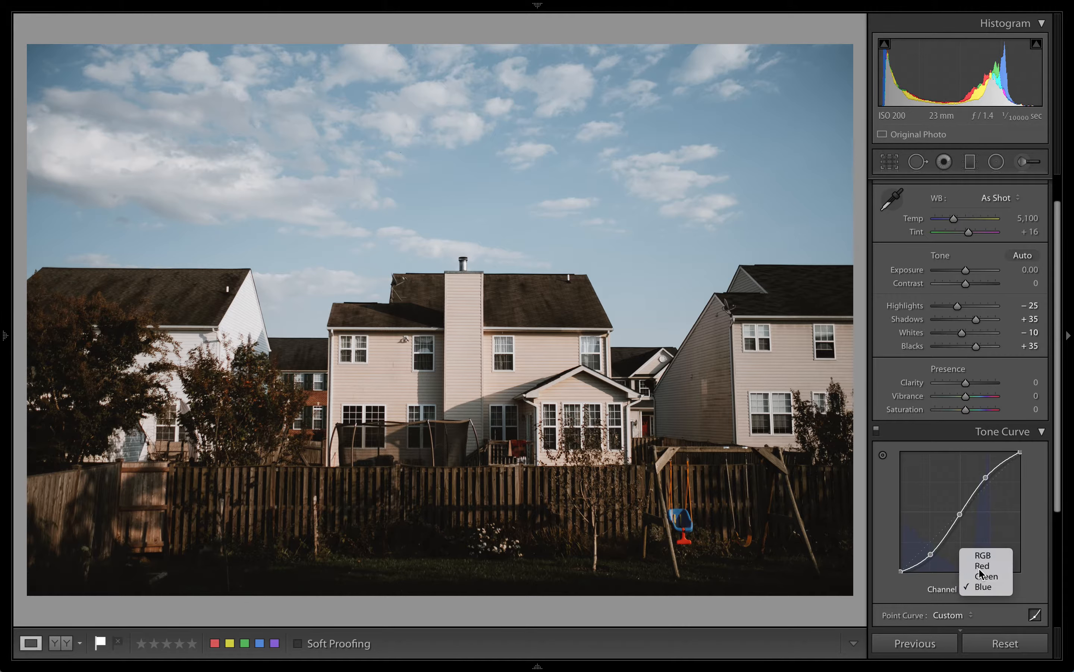
click(980, 567)
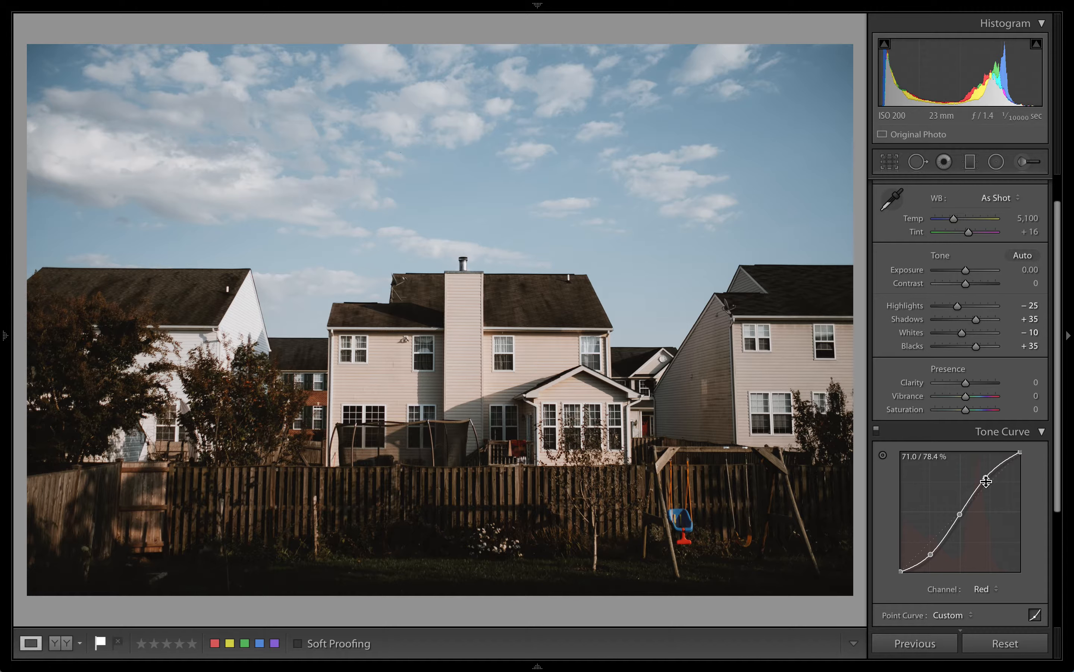
click(973, 587)
click(976, 578)
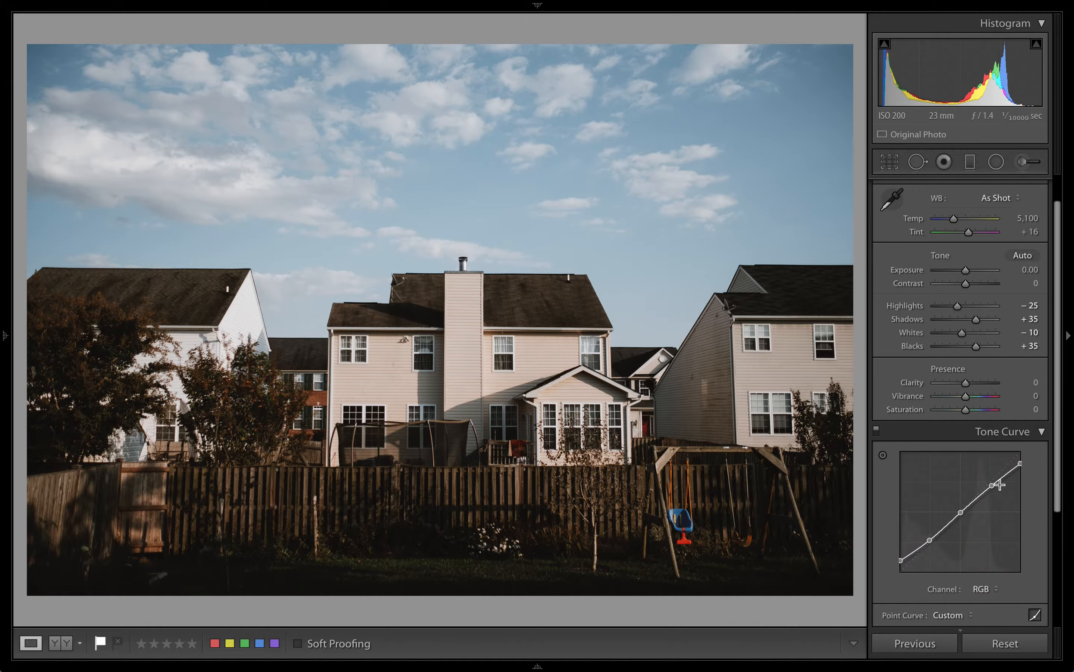
Step: Collapse the Tone Curve settings, and examine the hue, saturation and luminance adjustments of all colours in the Color settings
click(994, 434)
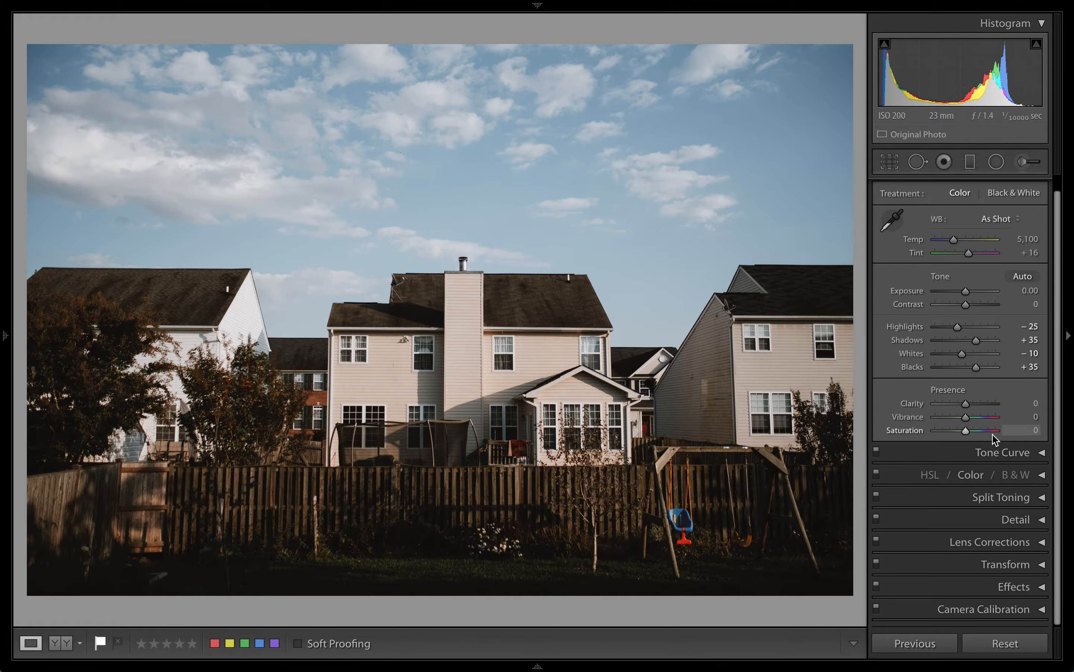
click(969, 474)
click(930, 476)
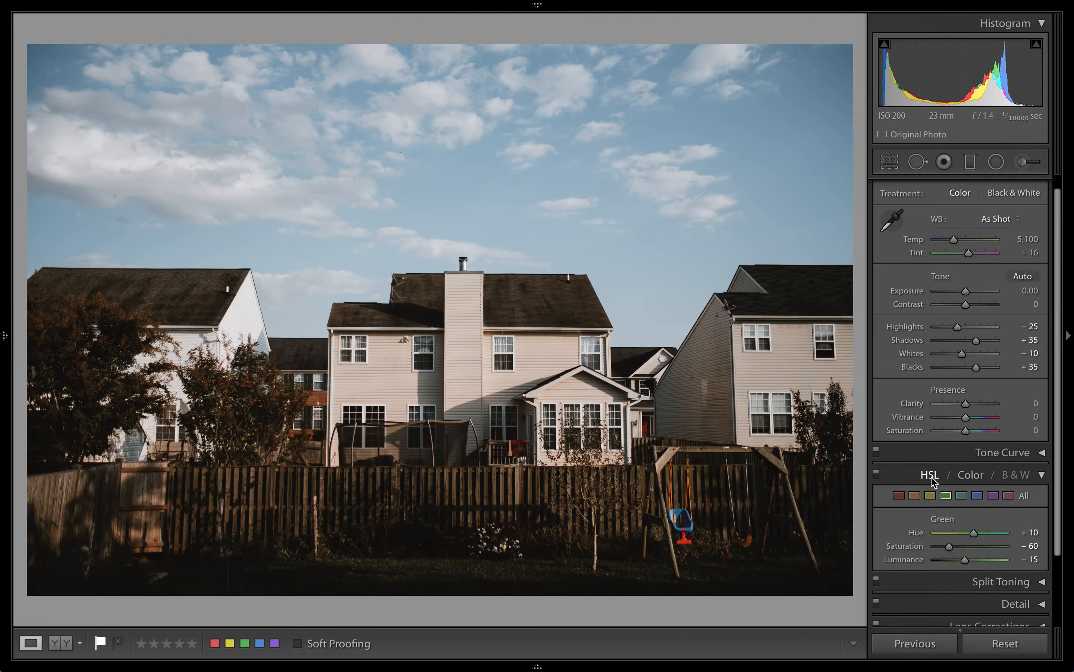
click(930, 474)
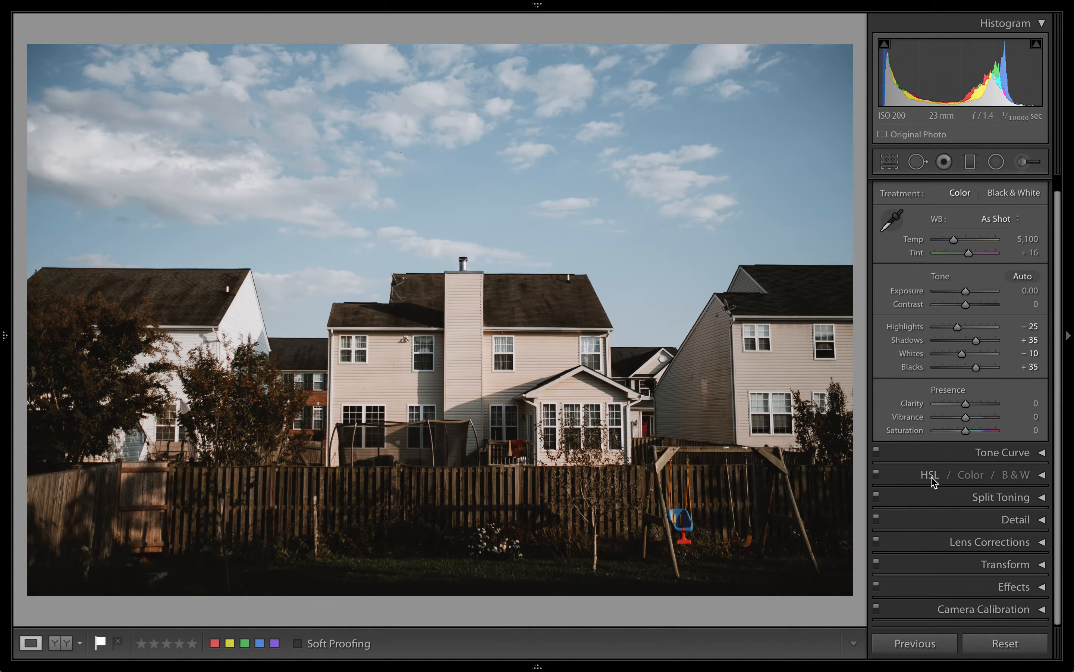
click(969, 475)
click(1021, 483)
scroll(1025, 483, down, 3)
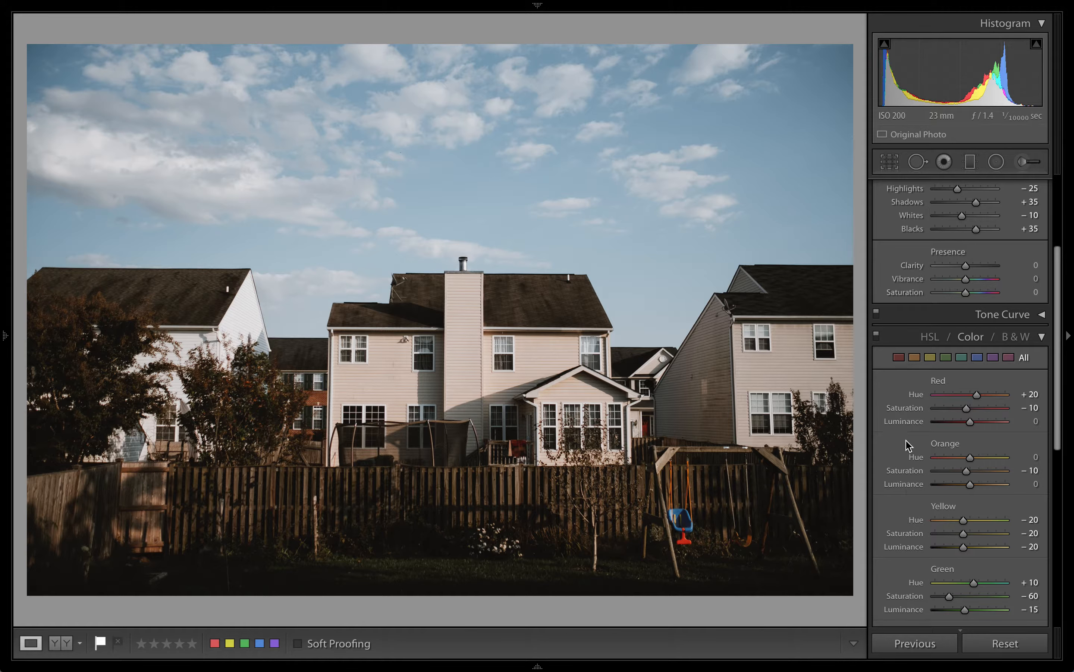
scroll(902, 405, down, 1)
scroll(901, 405, down, 2)
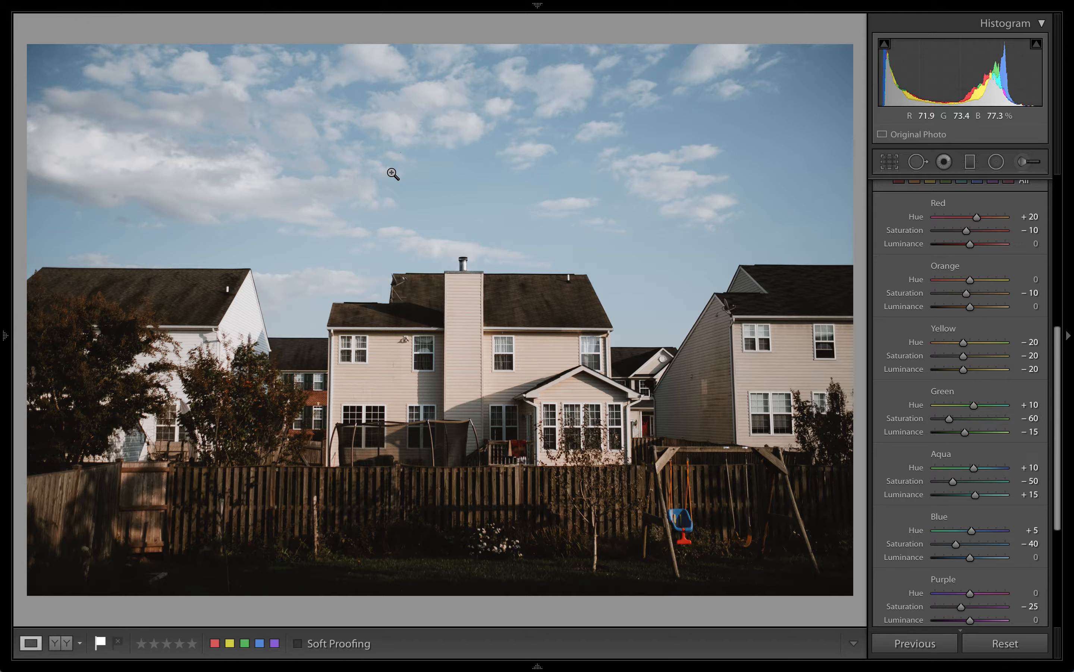
Step: Test the Blue saturation at 0 to judge the sky, and set it to −46 instead
double_click(953, 545)
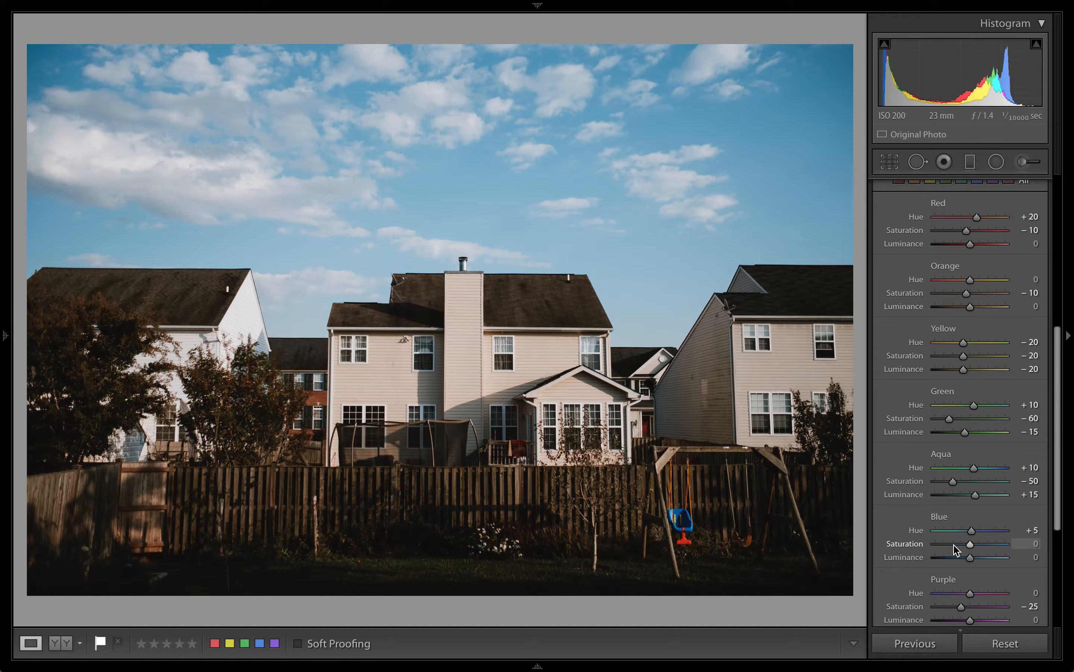
key(ctrl+z)
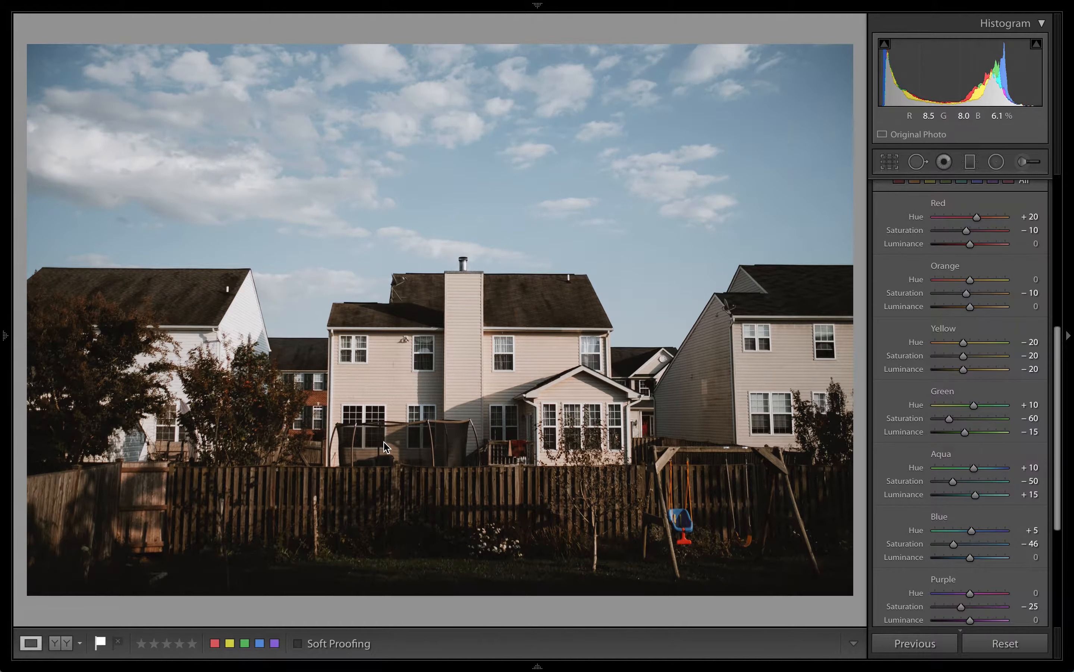
Step: Open the photo of the toddler by the garden fence for developing, and apply the F - JS 200 preset to it
key(g)
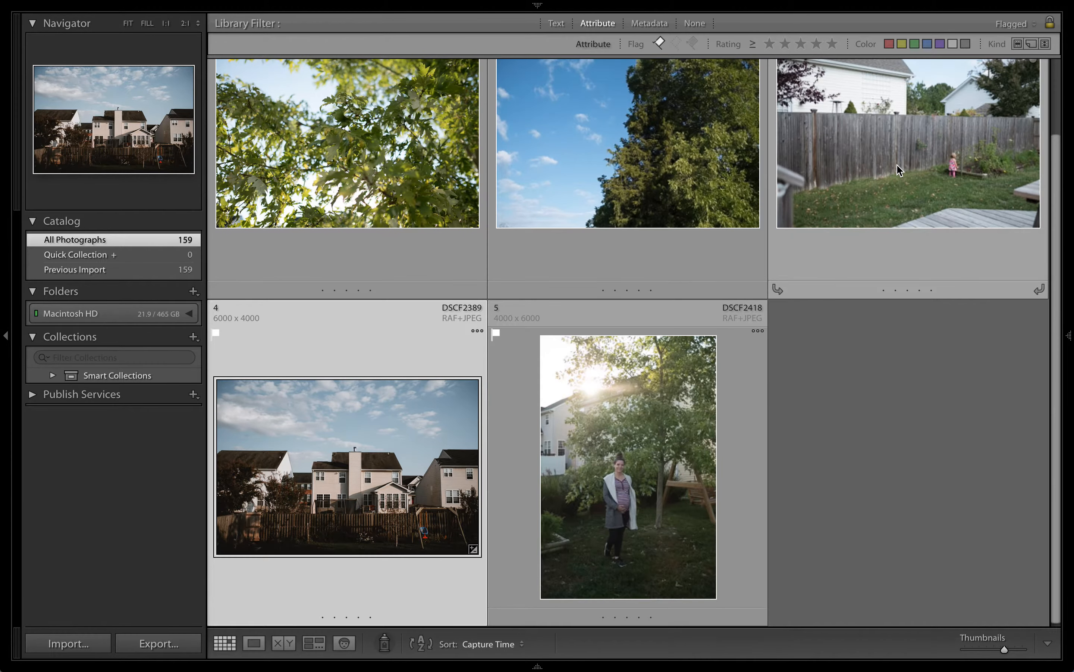
double_click(897, 170)
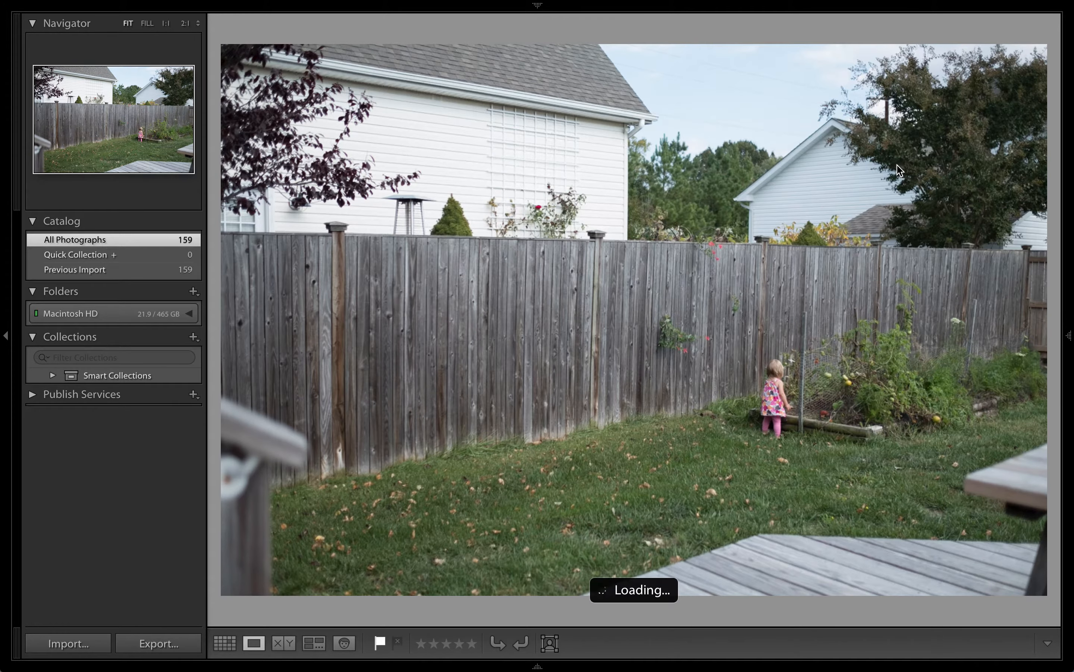
key(d)
mouse_move(4, 329)
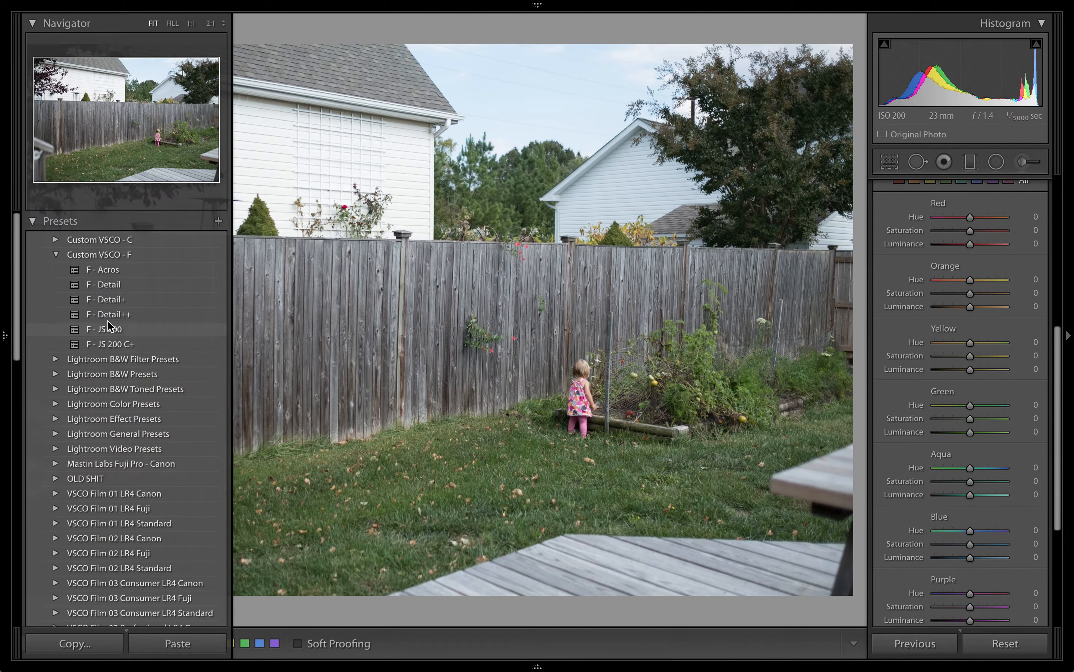
click(109, 329)
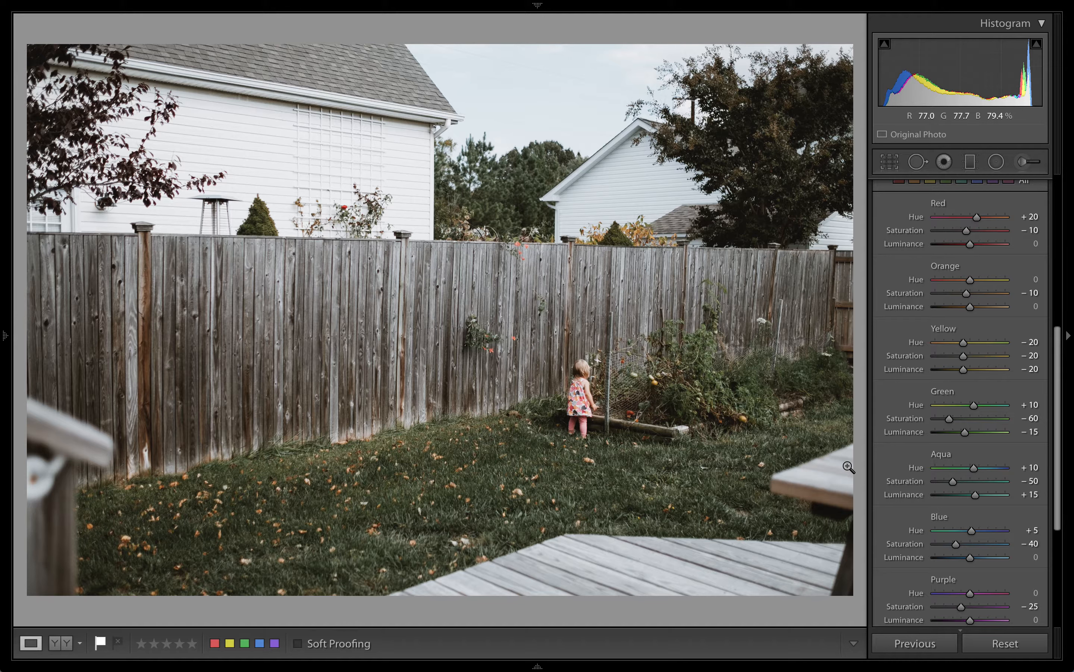
Step: Examine the preset's colour adjustments from Red to Magenta on the fence photo, and collapse the Color settings
scroll(951, 384, up, 3)
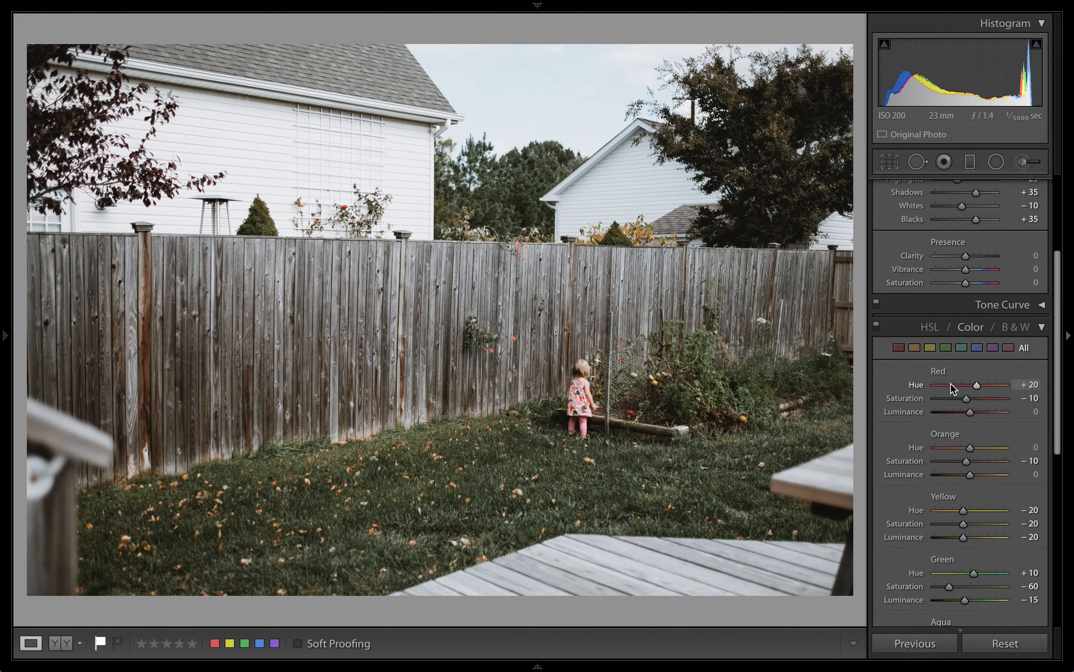
scroll(951, 384, down, 4)
scroll(951, 387, down, 4)
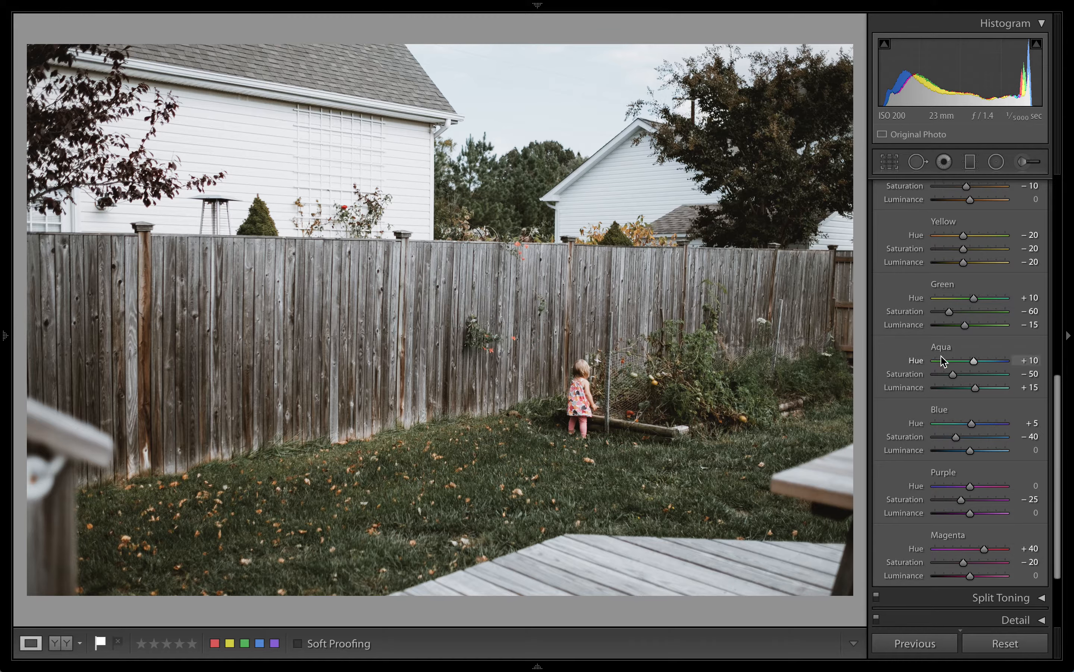
scroll(957, 564, up, 5)
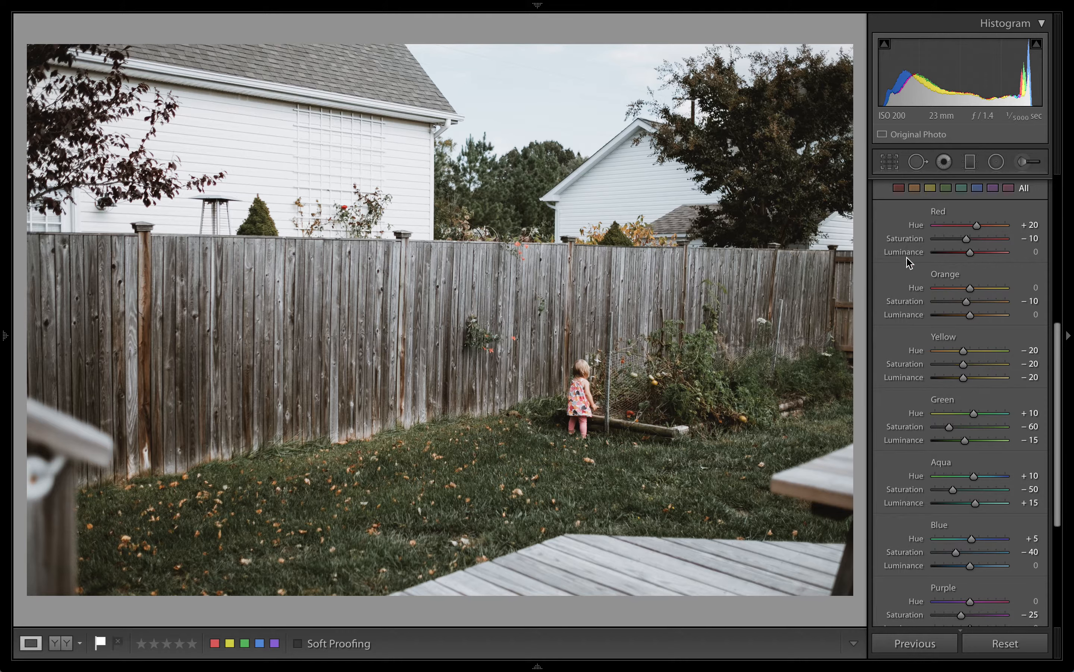
scroll(947, 319, up, 5)
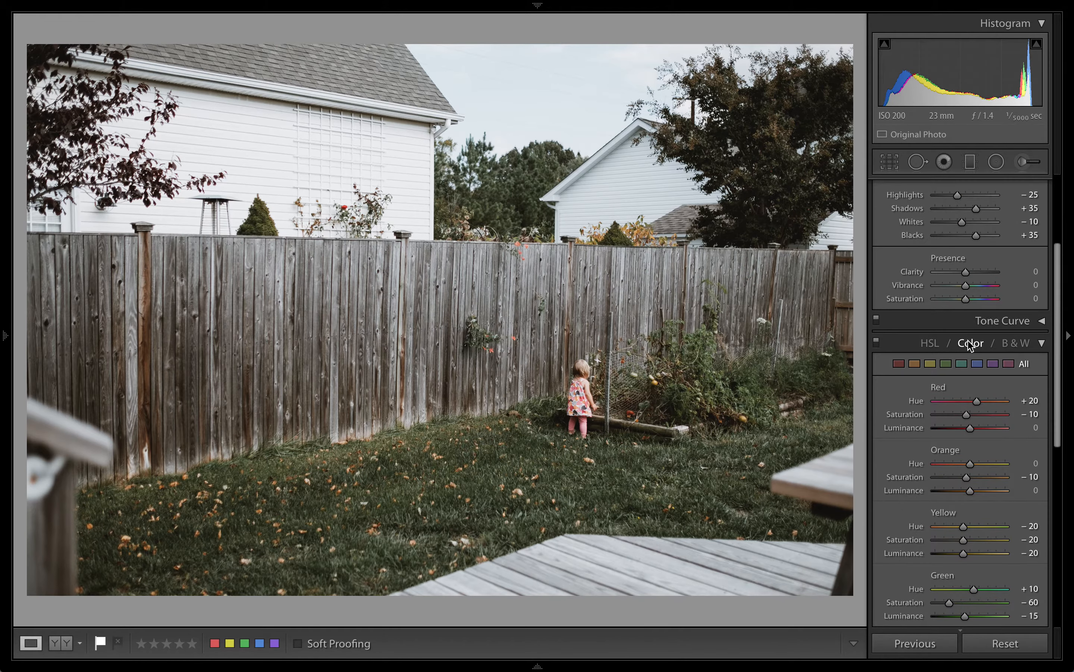
click(970, 346)
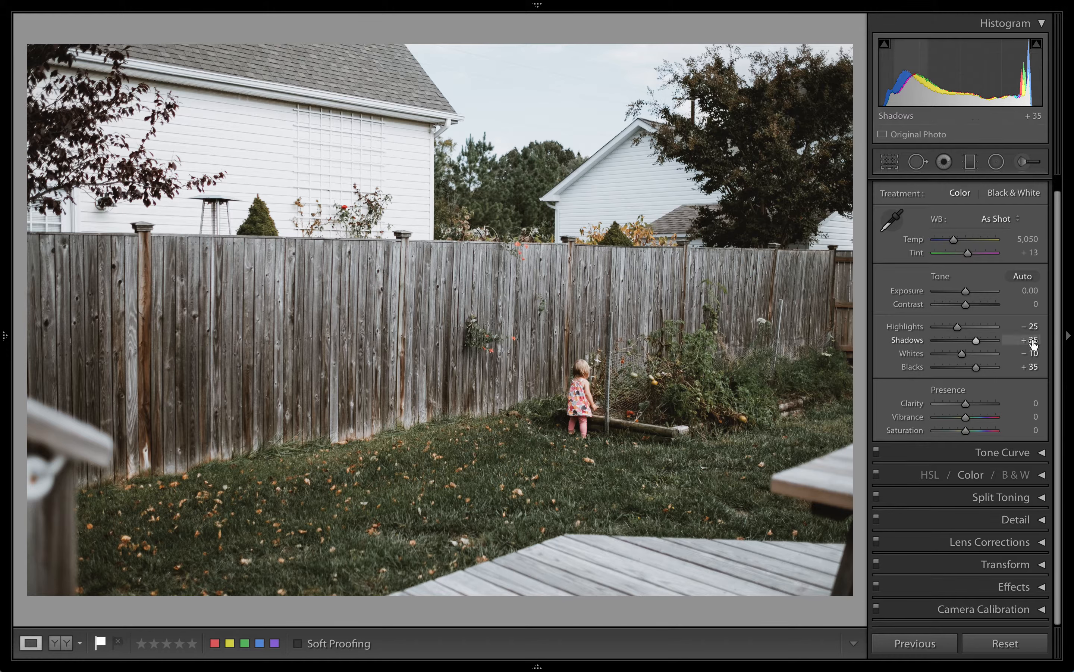
Step: Try Whites +29, Highlights −69 and Blacks 0 on the fence photo, and reapply the F - JS 200 preset over them
click(974, 354)
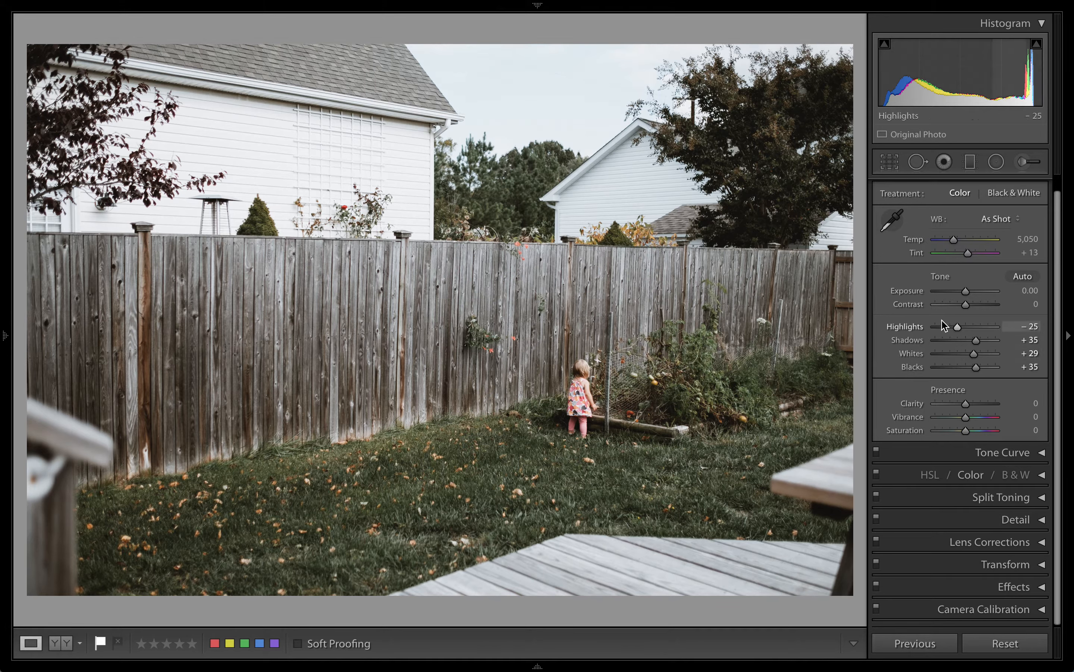
click(943, 328)
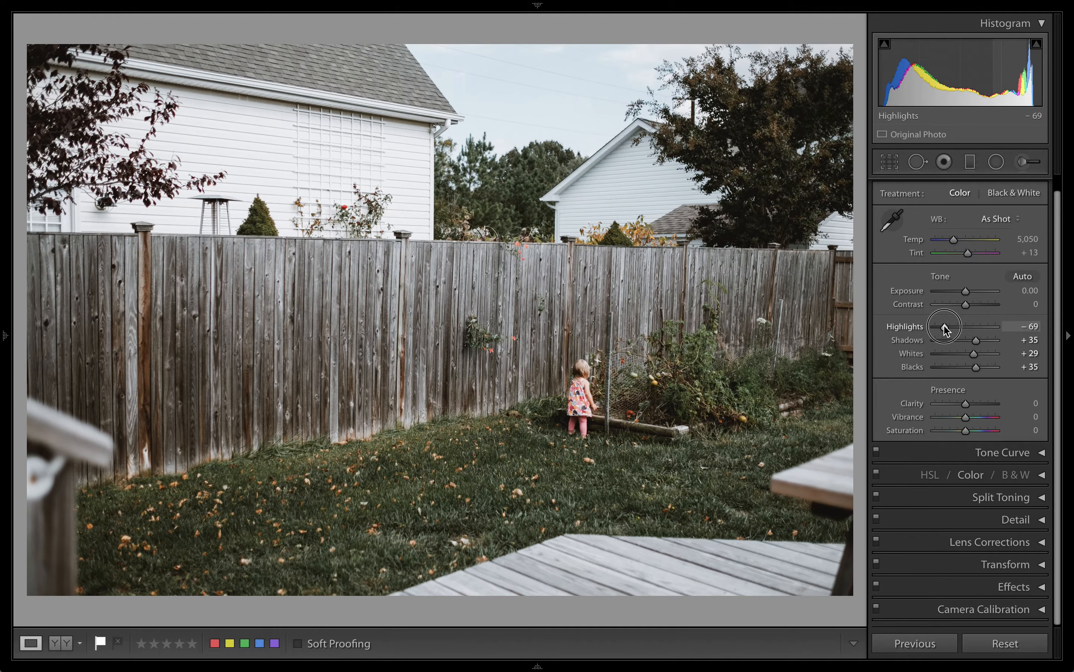
double_click(977, 368)
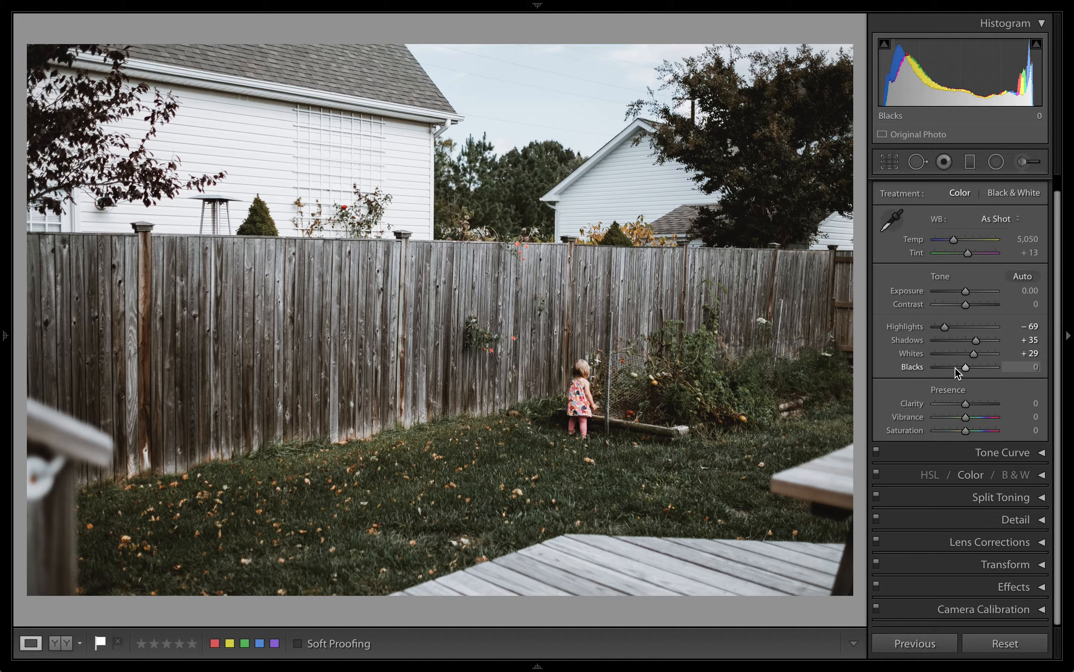
mouse_move(6, 336)
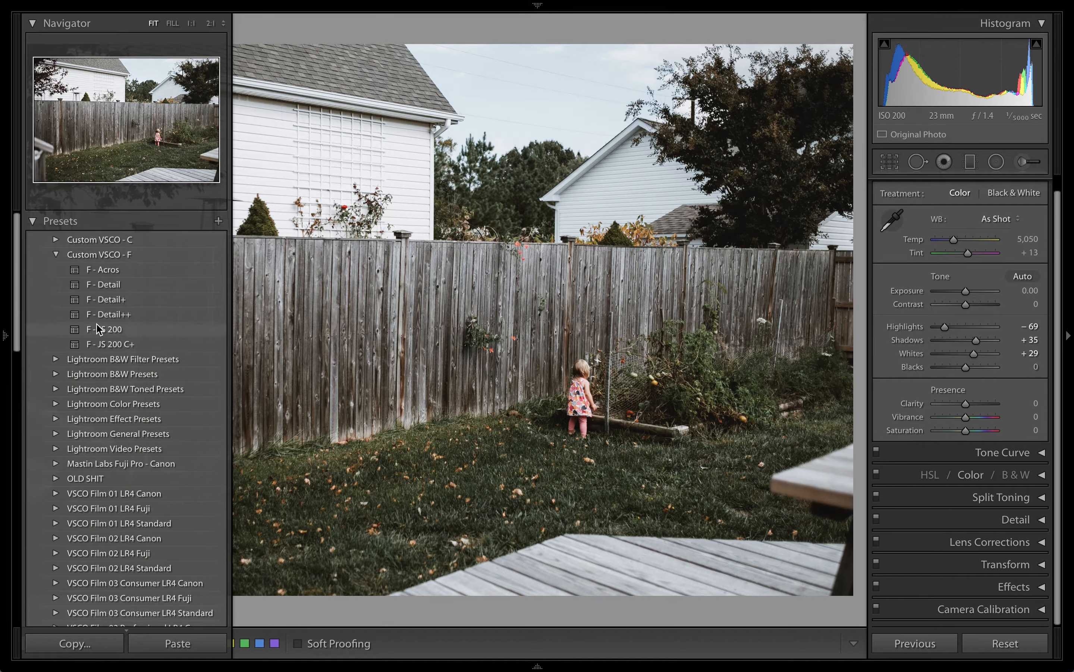
click(103, 330)
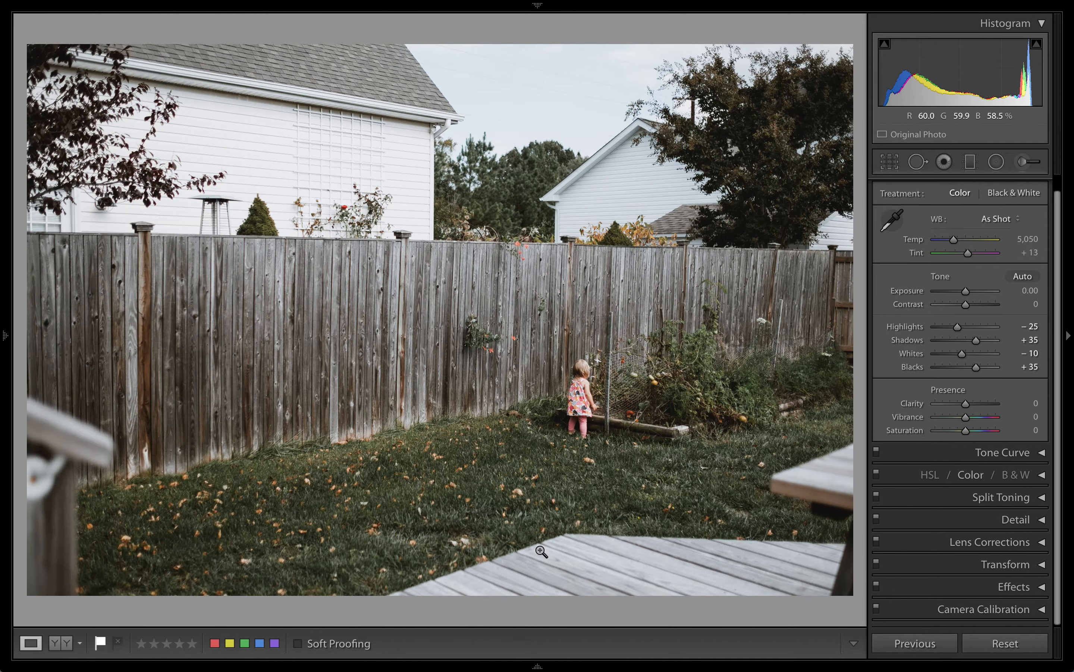
Step: Switch to the photo of the houses, DSCF2389, and reset its Blacks to 0
mouse_move(472, 669)
click(207, 620)
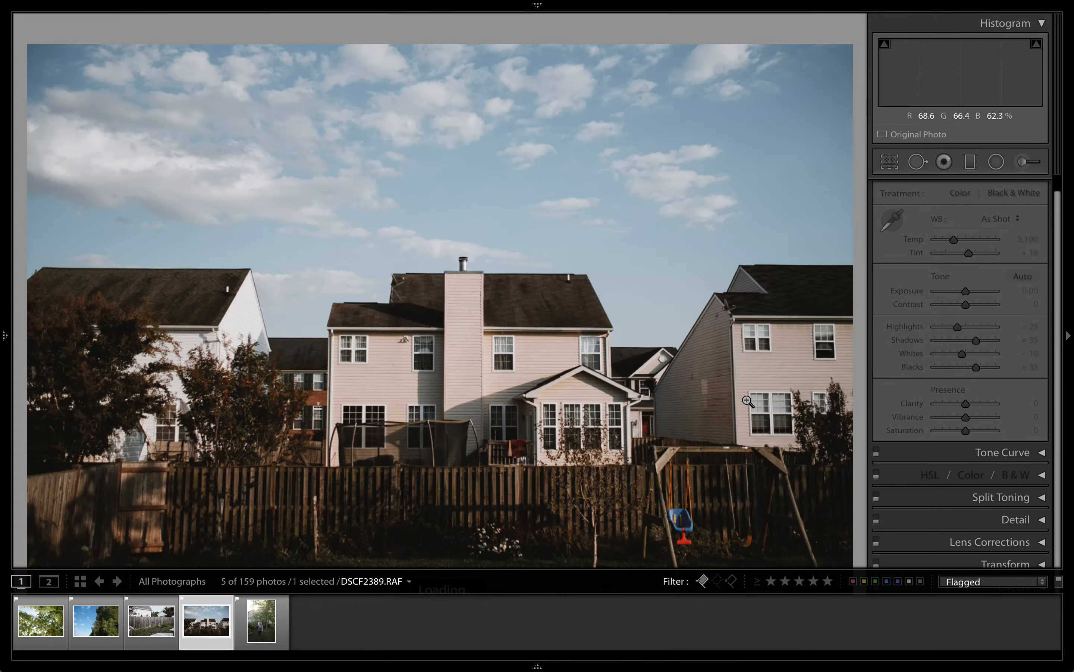
double_click(977, 369)
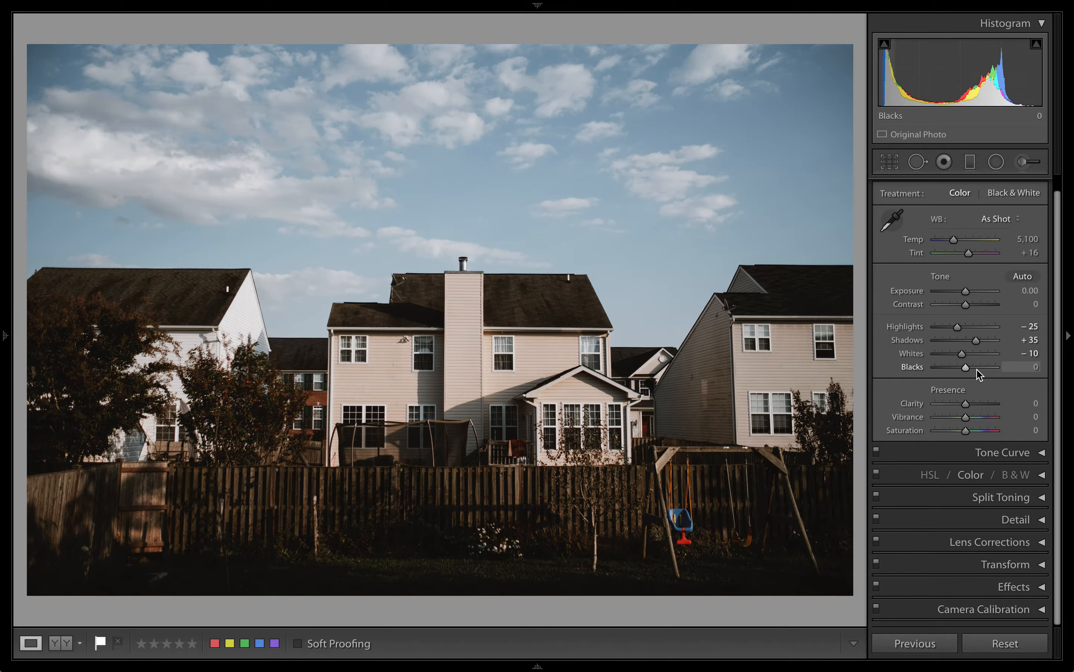
Step: Set Blacks to +50 and Shadows to +52 on the houses photo, and try Highlights at 0 before restoring −25
drag(976, 369, 981, 342)
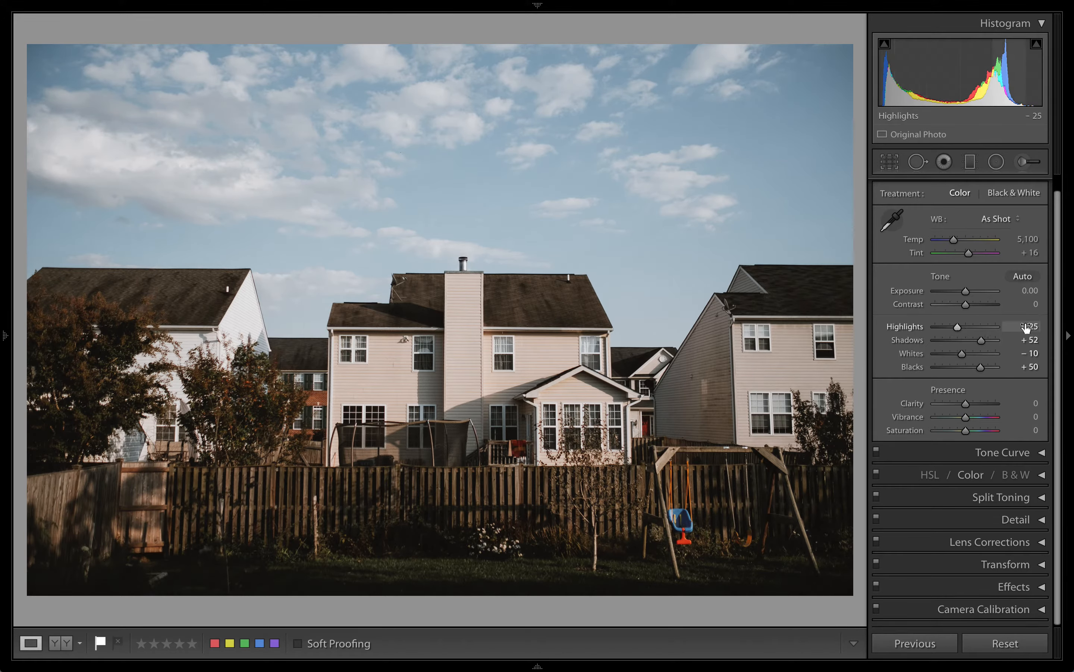
double_click(957, 327)
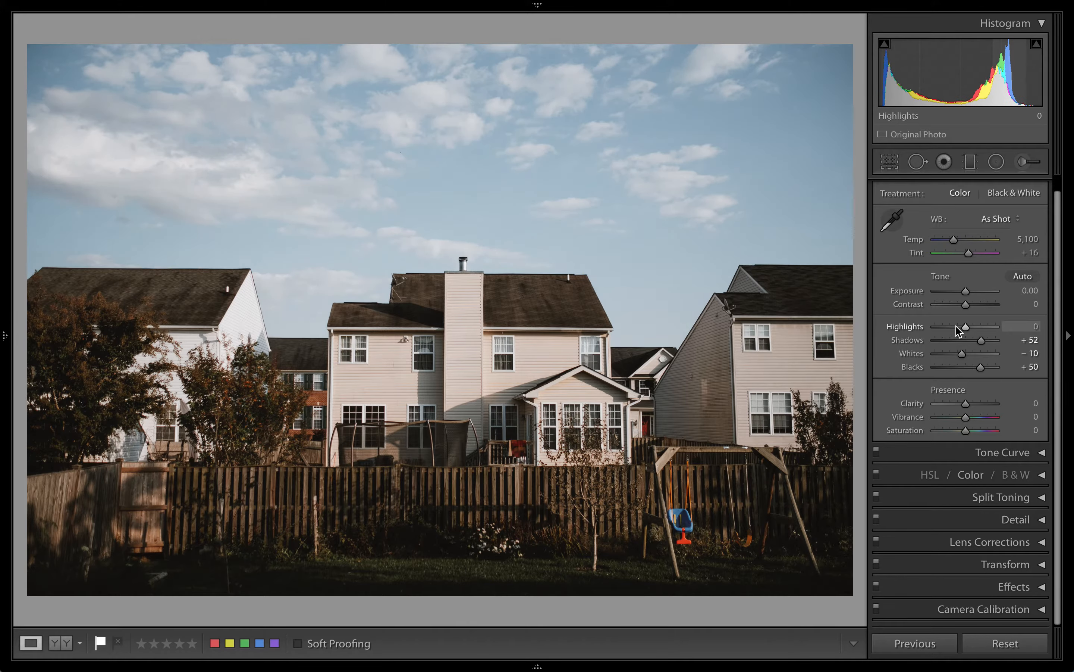
drag(957, 327, 958, 328)
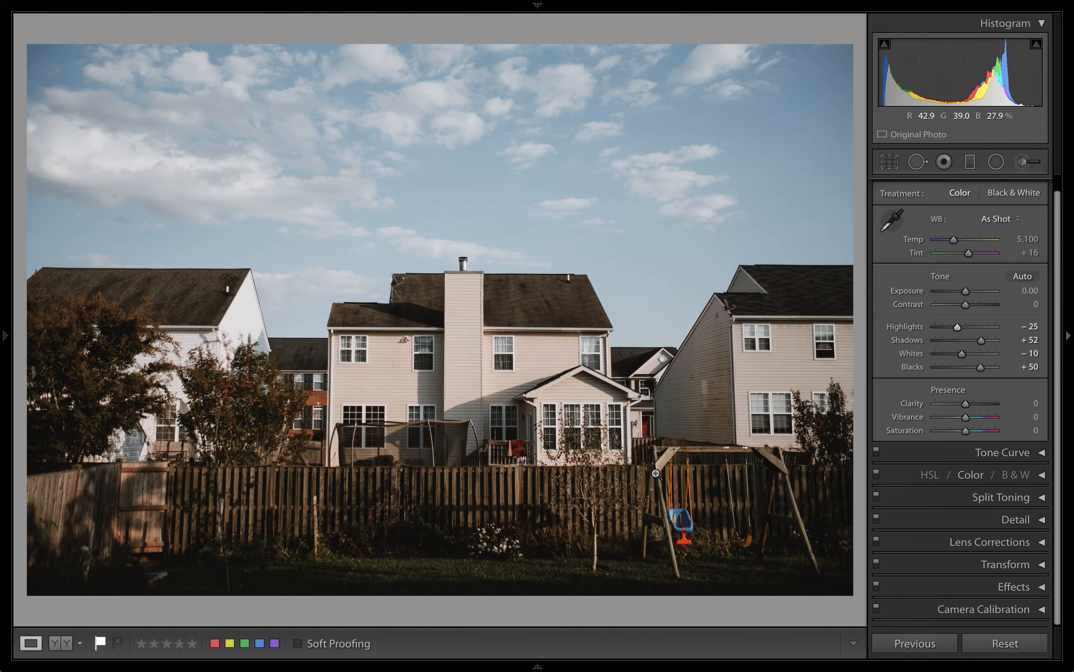
Step: Open the leaves photo, DSCF2313, for developing, and apply the F - JS 200 C+ preset to it
key(g)
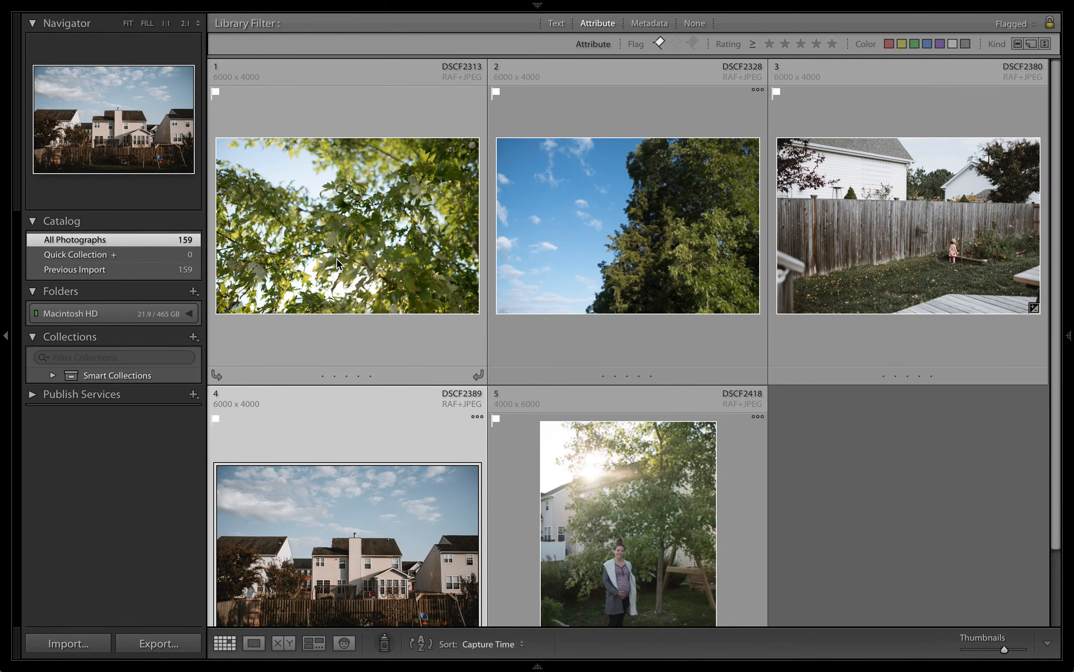
double_click(337, 263)
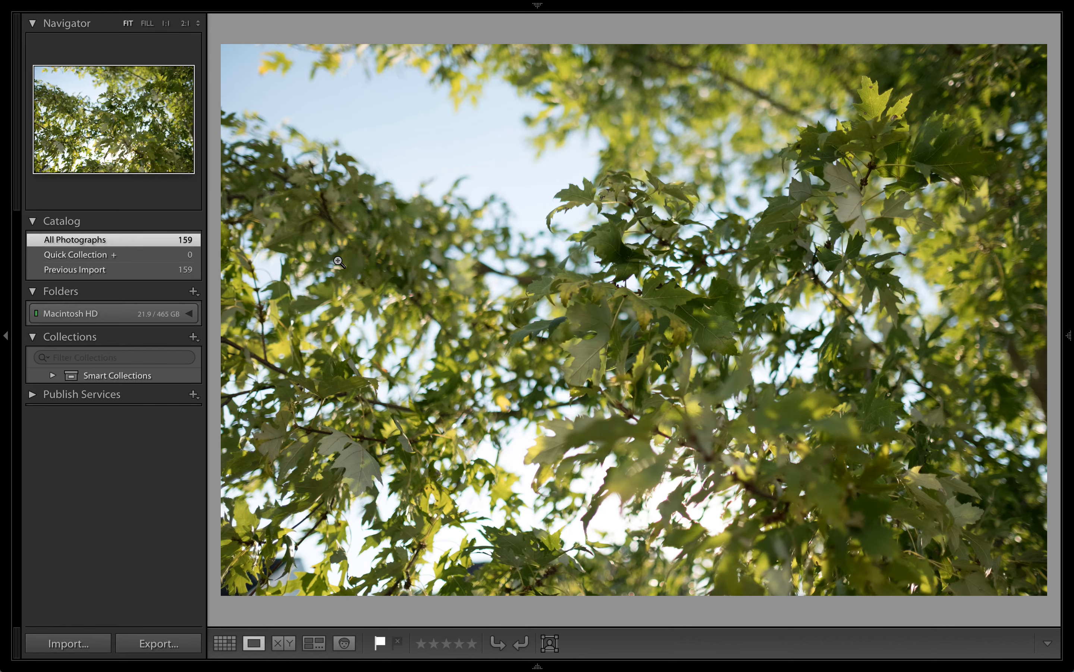
key(d)
mouse_move(4, 343)
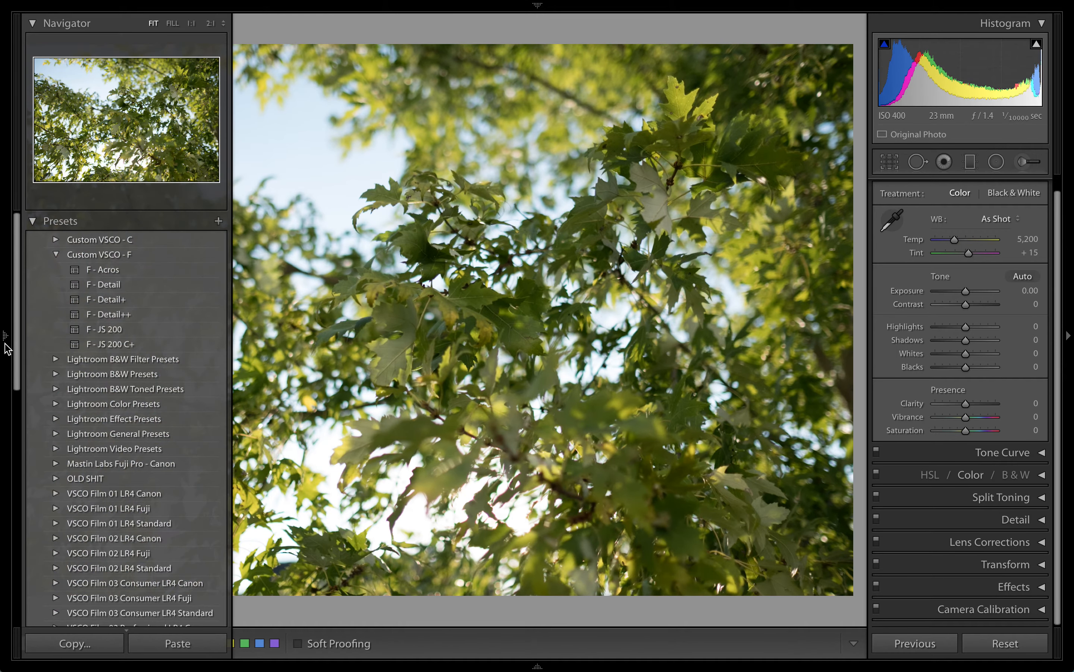
click(135, 342)
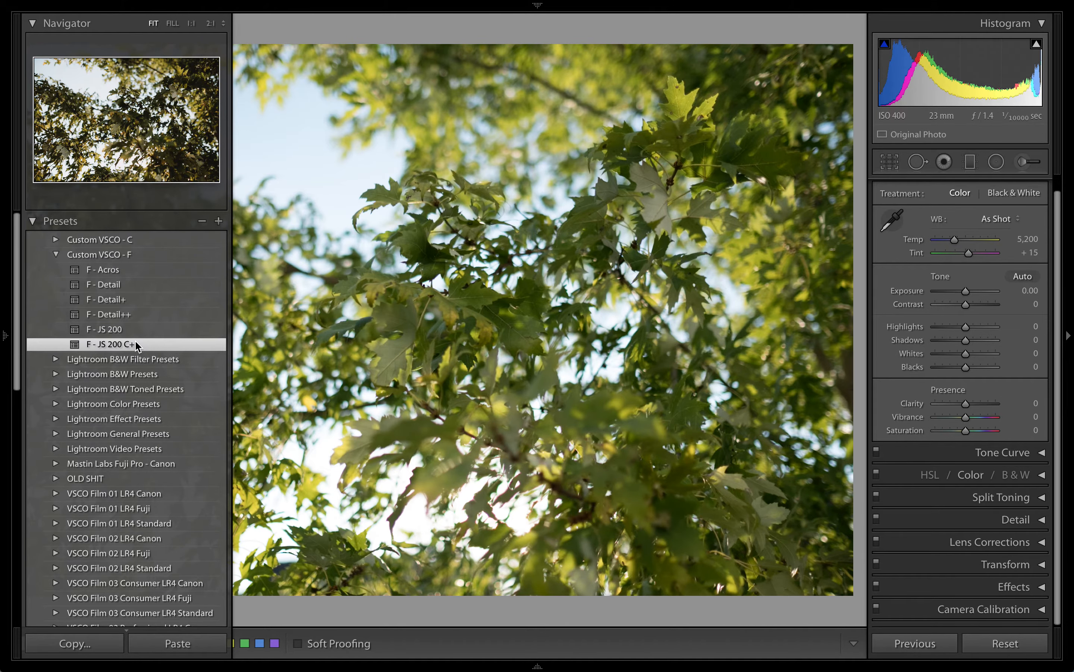
click(135, 344)
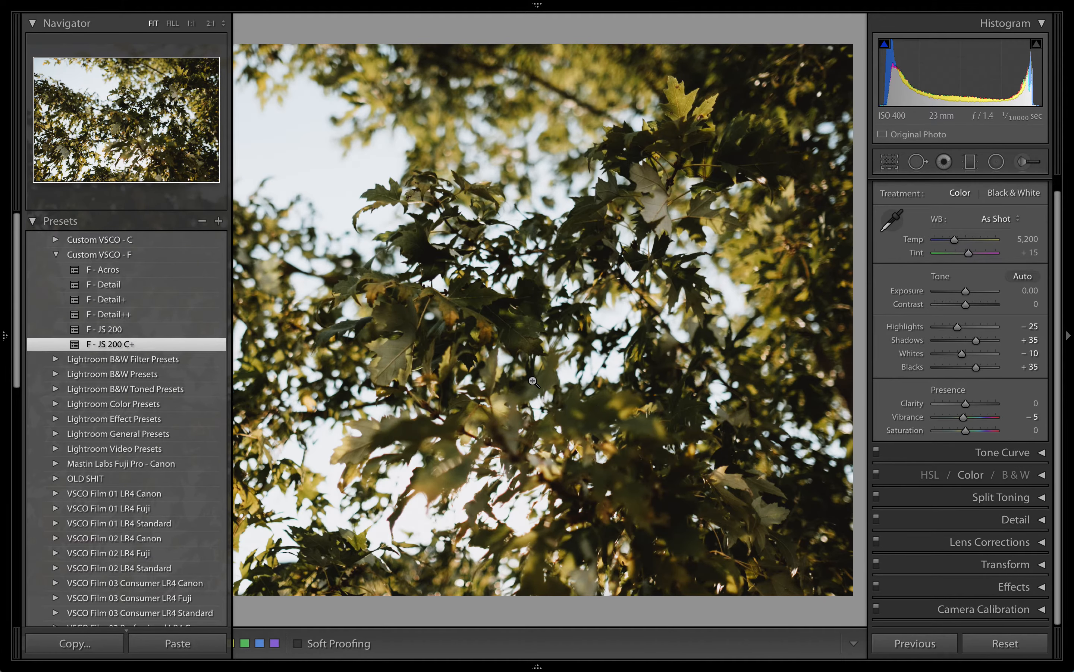
Step: Keep the preset list permanently open, and switch the leaves photo to F - JS 200 and back to F - JS 200 C+
mouse_move(5, 347)
click(106, 331)
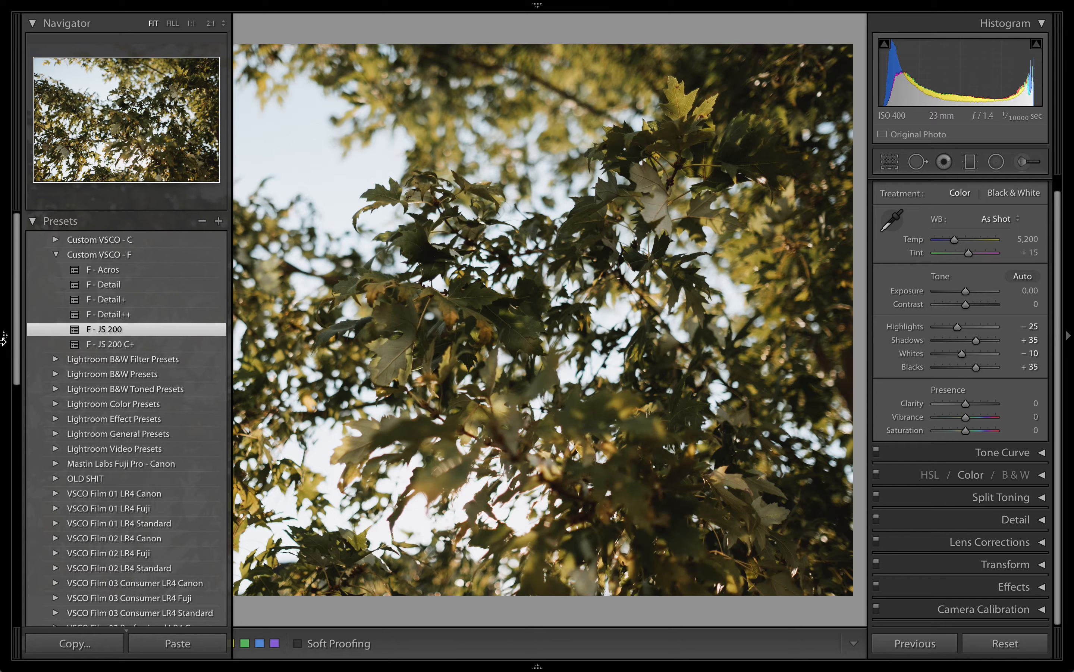
click(4, 339)
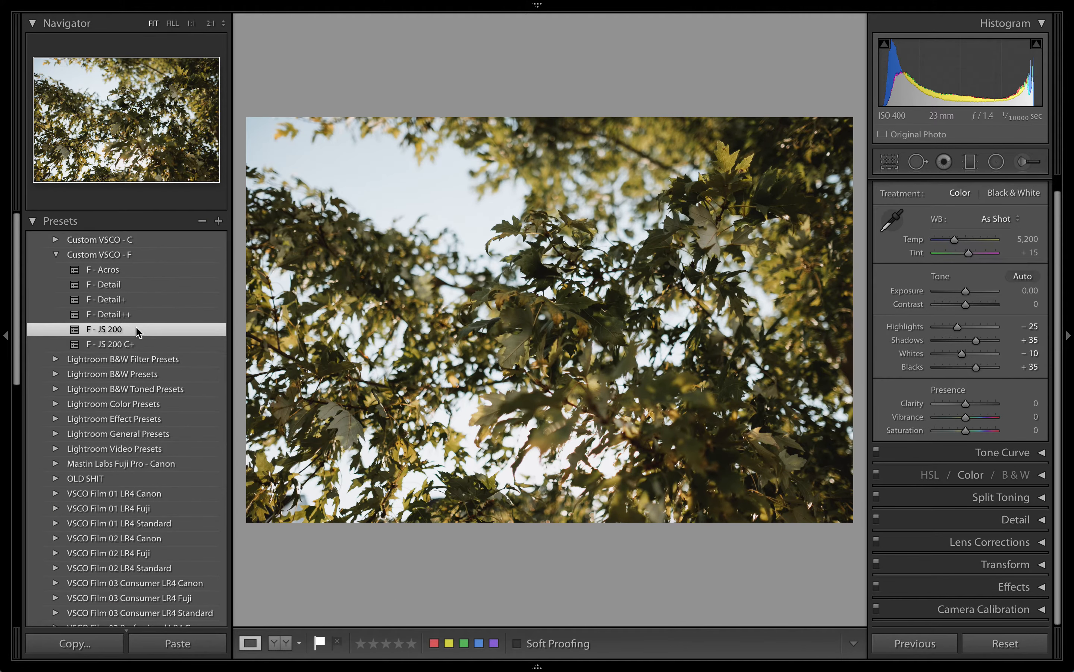
click(136, 345)
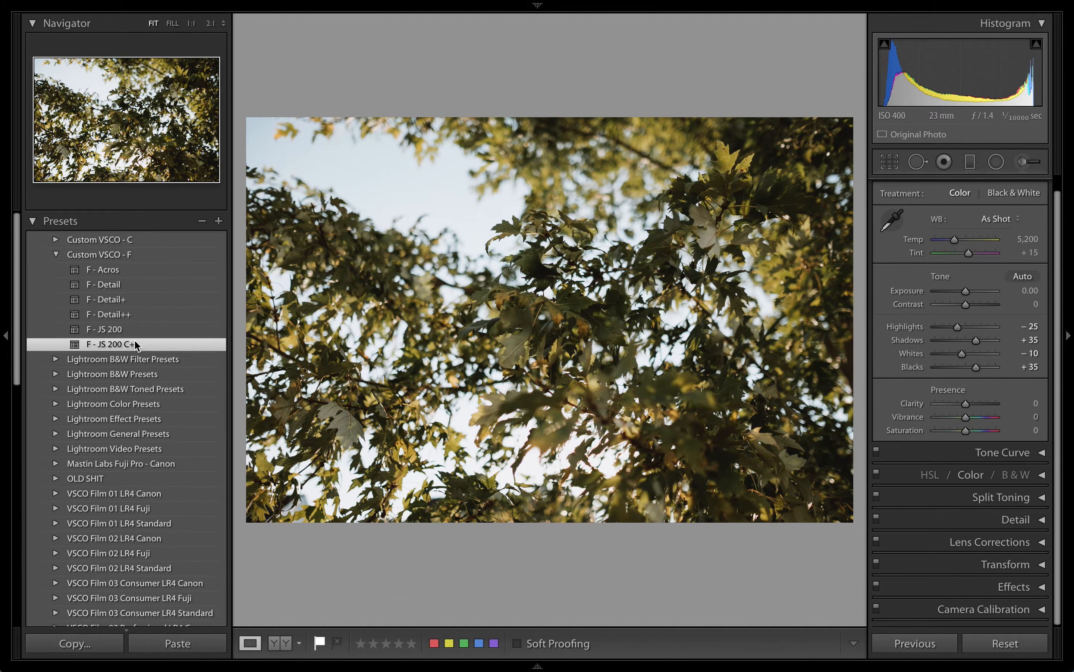
Step: Examine the tone curve of the F - JS 200 C+ preset in the RGB, Red, Green and Blue channels
click(972, 452)
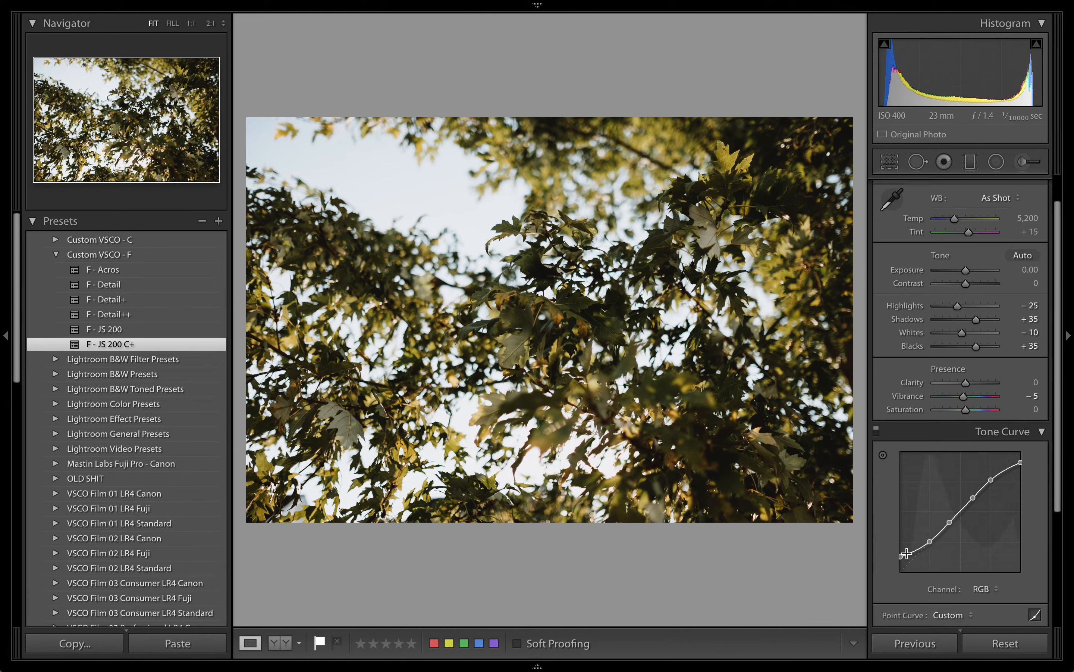
click(983, 588)
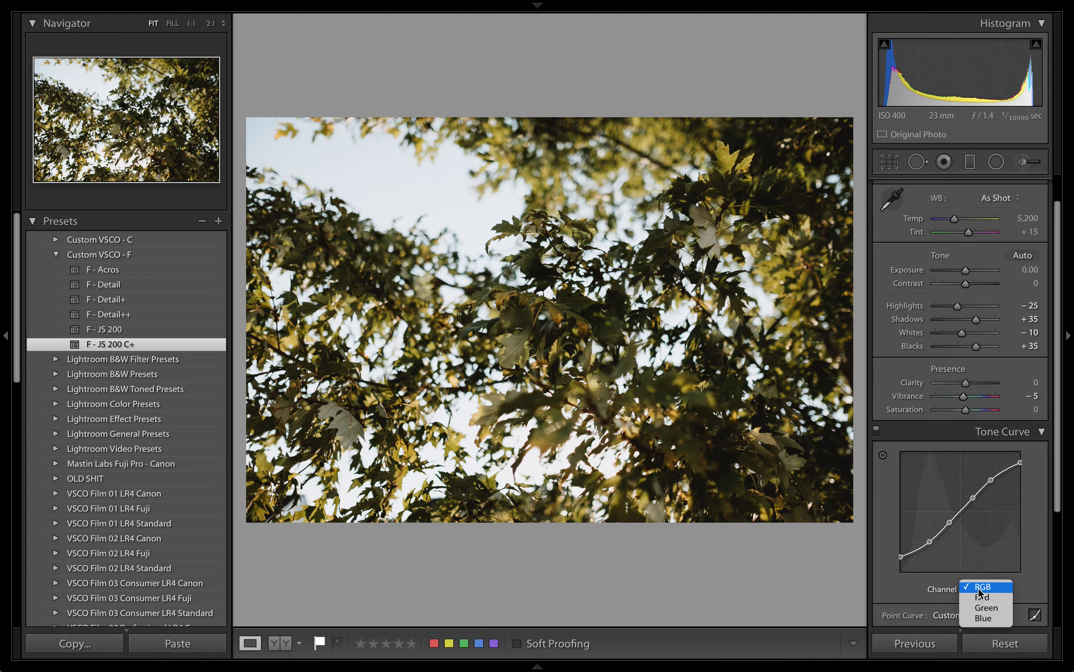
click(1046, 531)
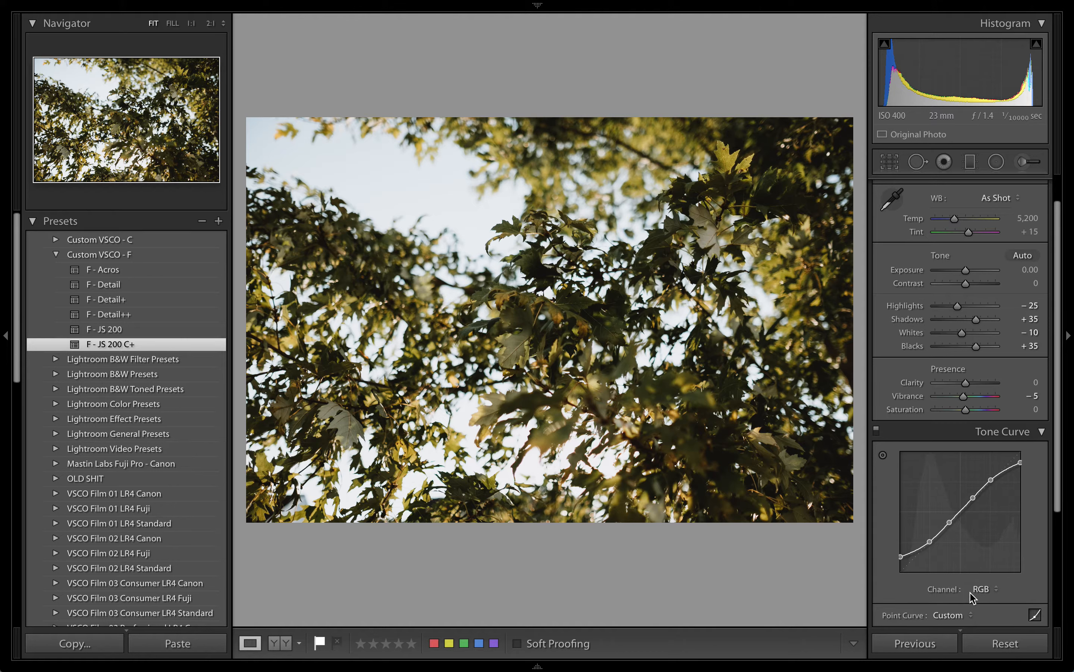
click(982, 589)
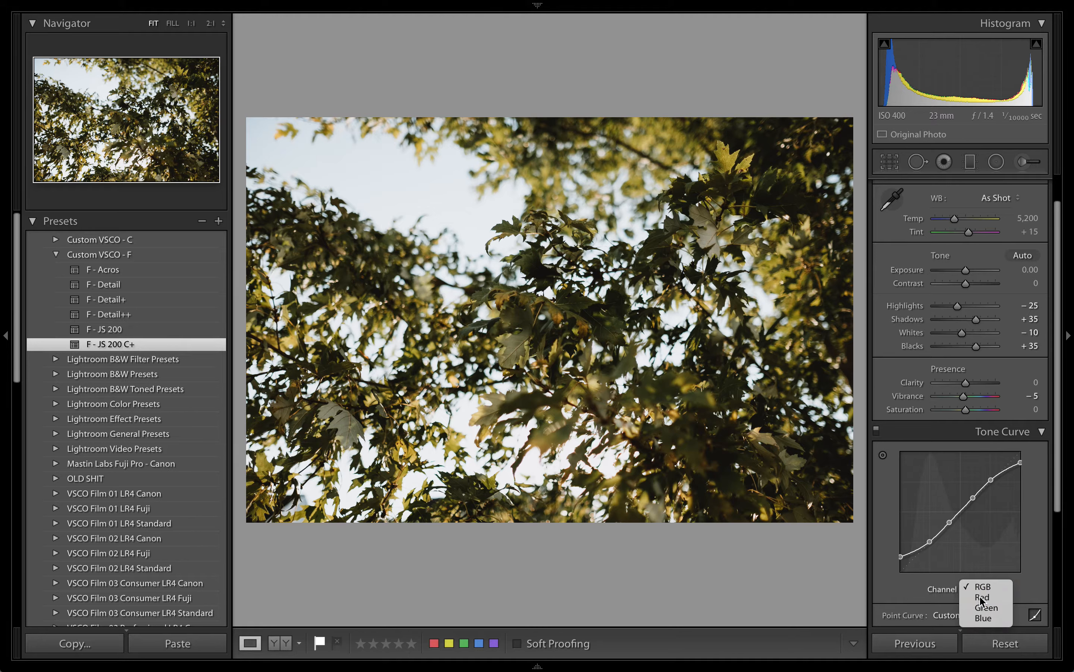
click(982, 596)
click(983, 587)
click(983, 597)
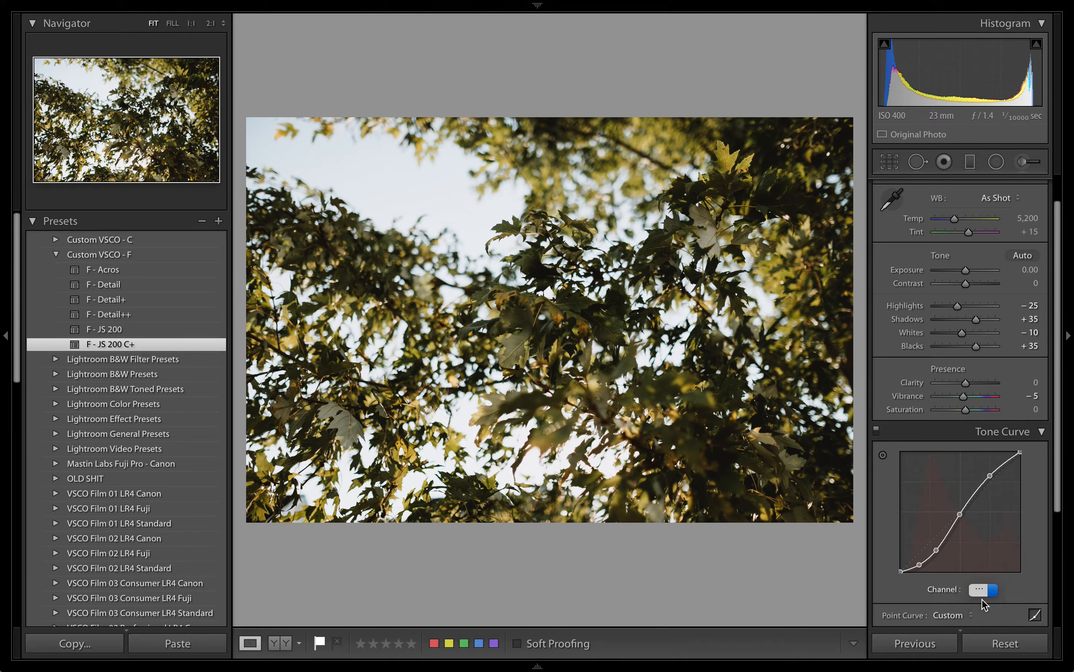
click(984, 588)
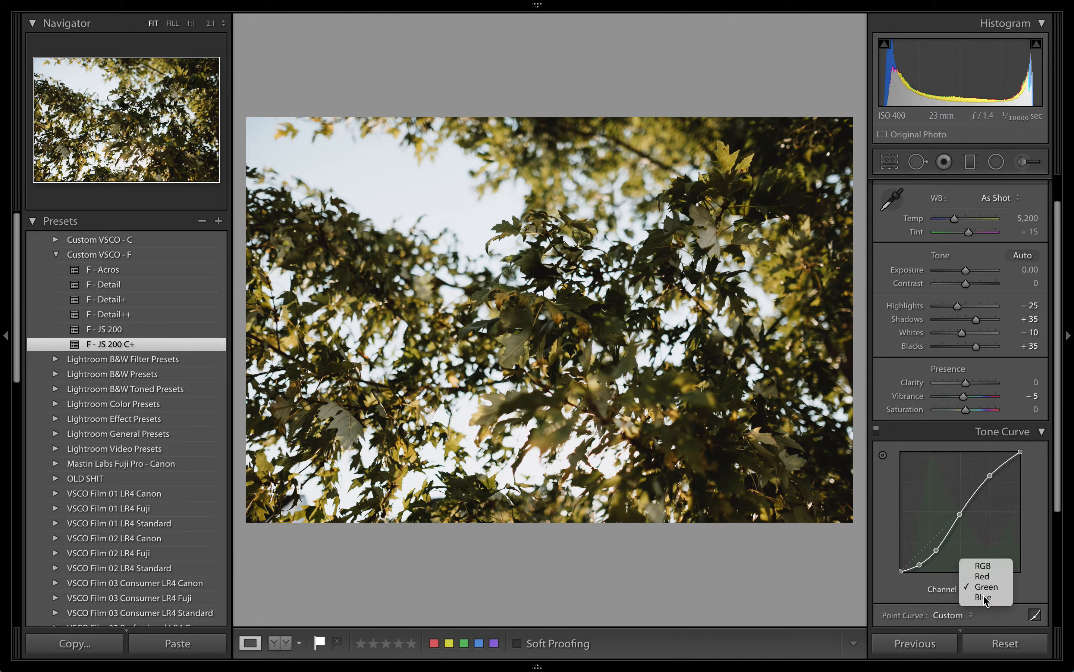
click(983, 597)
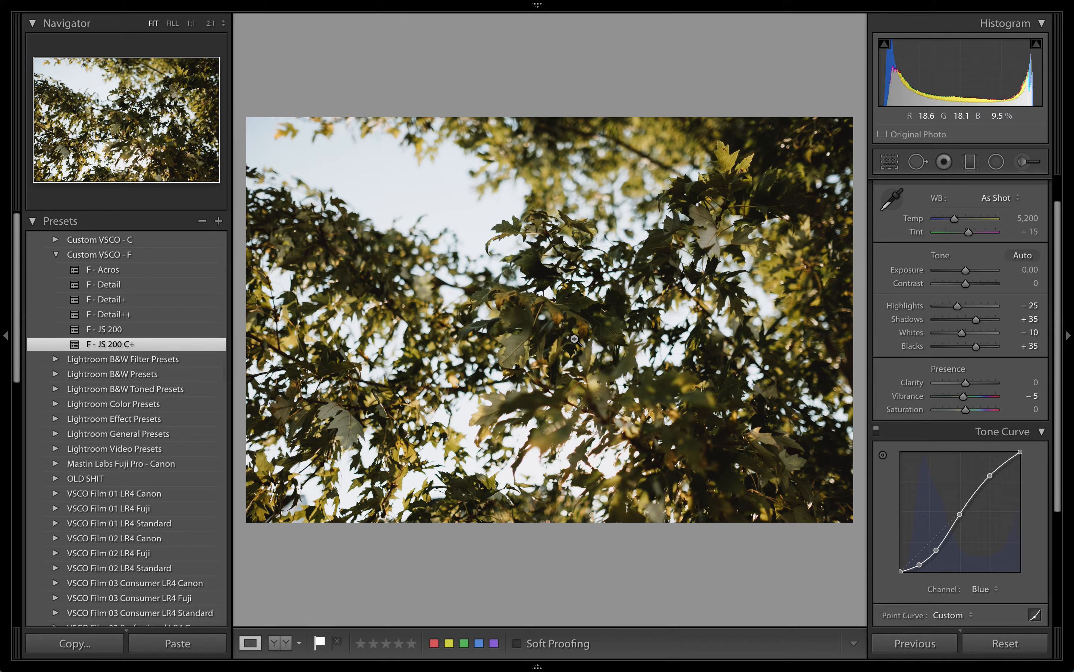
Step: Compare the blue curve and Vibrance of F - JS 200 and F - JS 200 C+ on the leaves photo, ending on F - JS 200 C+
click(116, 323)
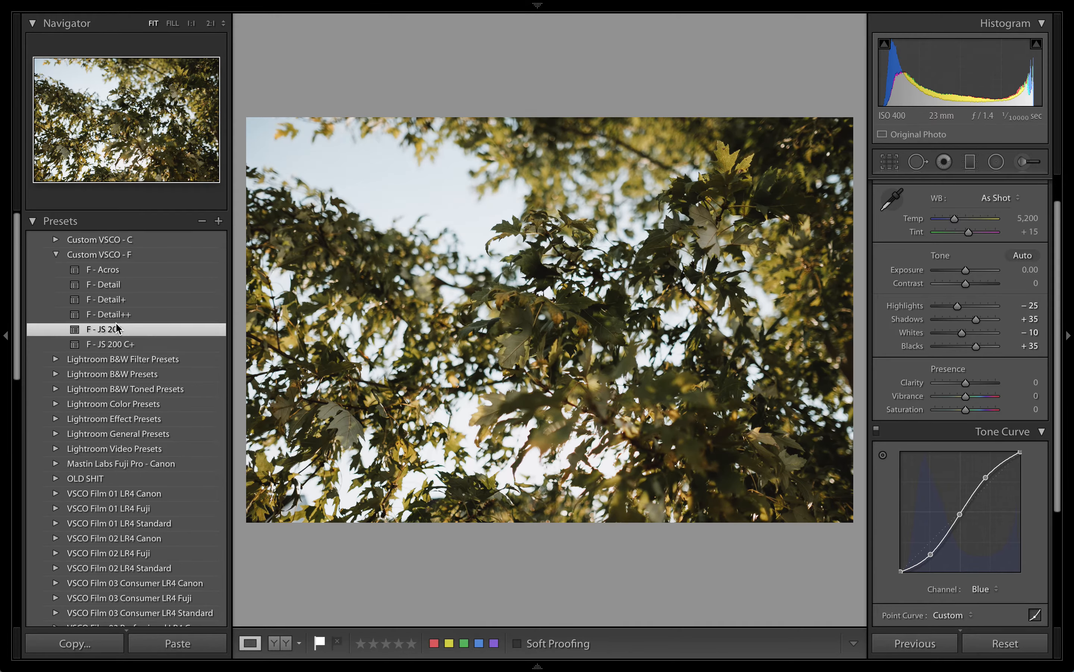
click(135, 344)
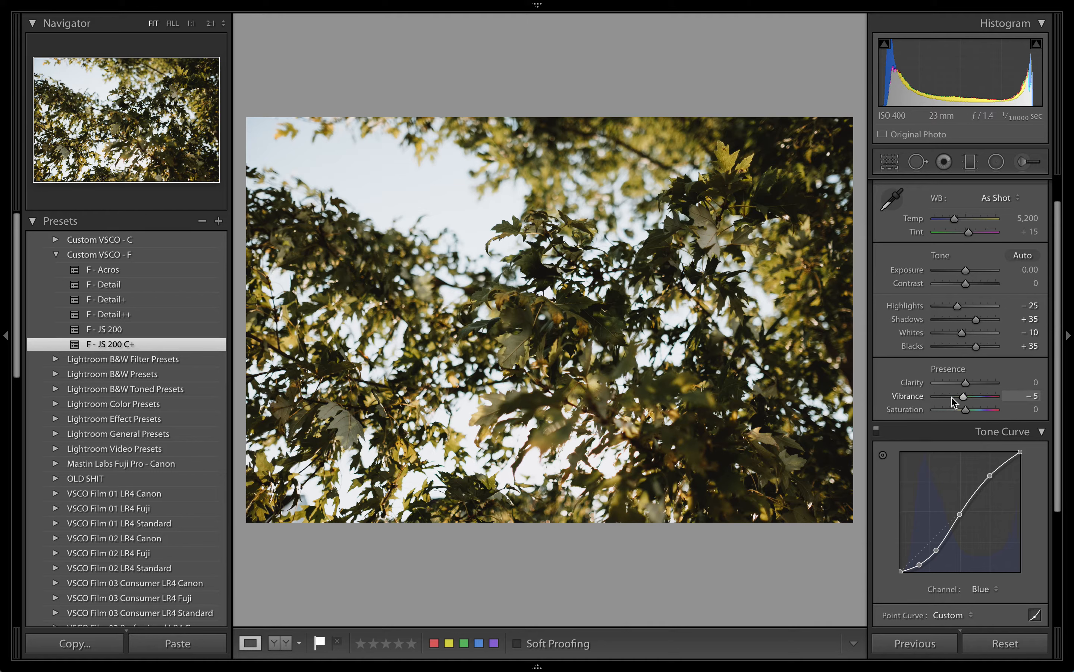
click(110, 334)
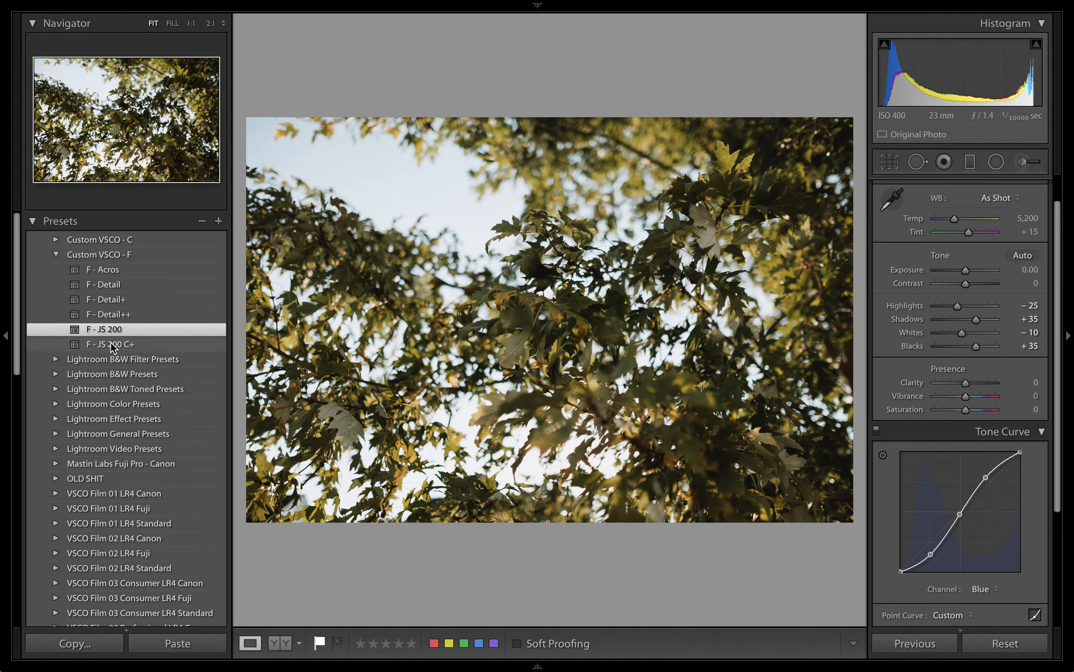
click(113, 347)
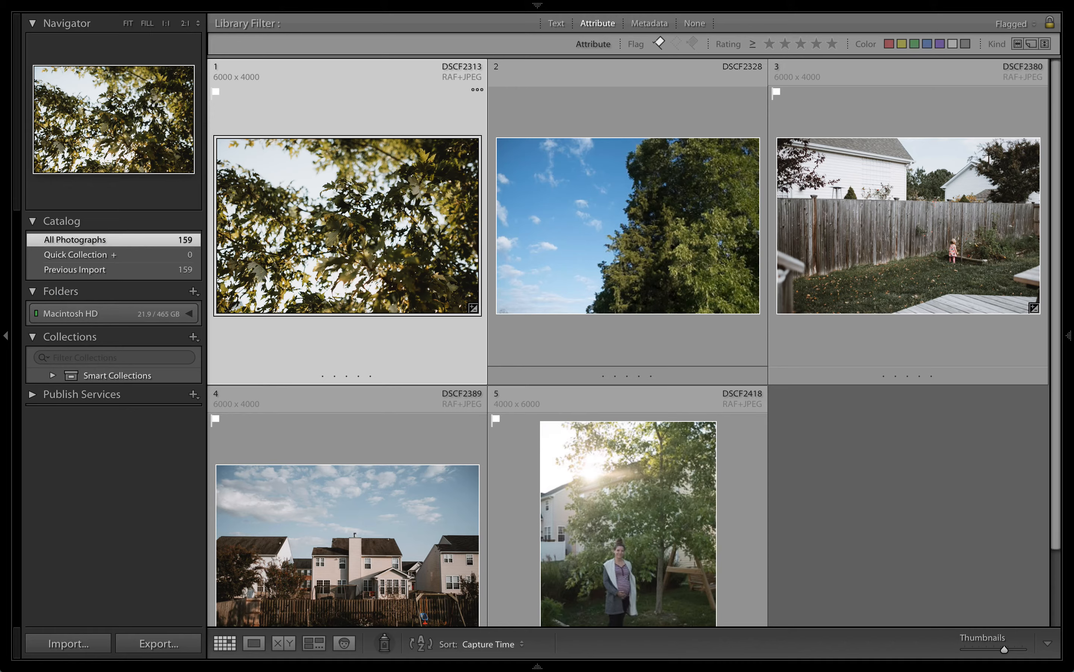
Step: Open the portrait of the woman under the backyard tree, DSCF2418, for developing
scroll(559, 376, down, 3)
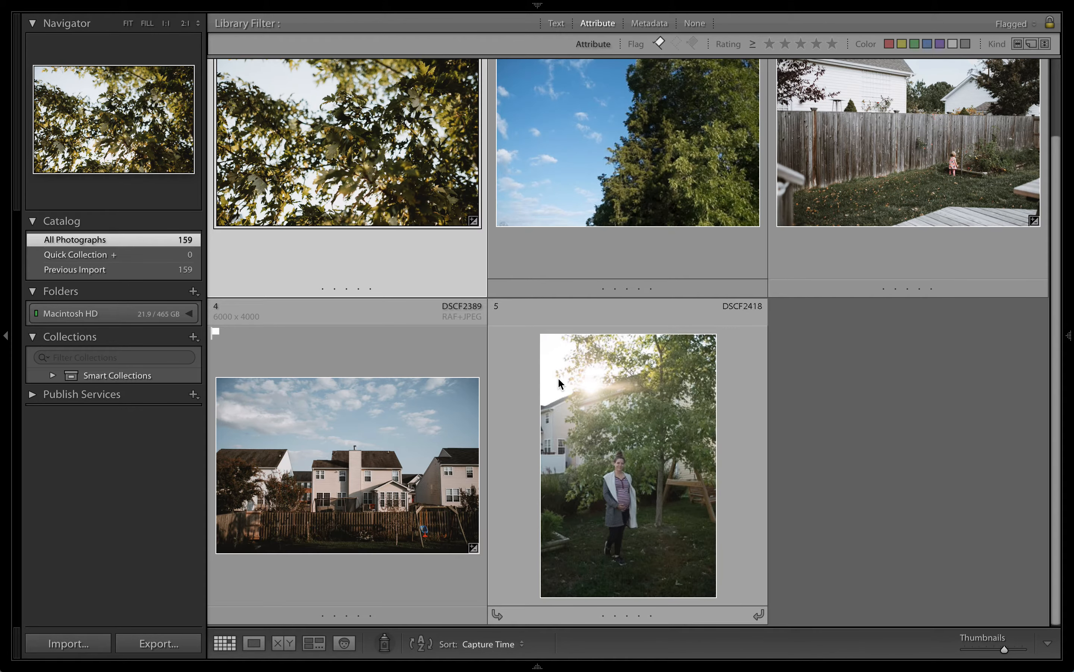
double_click(614, 533)
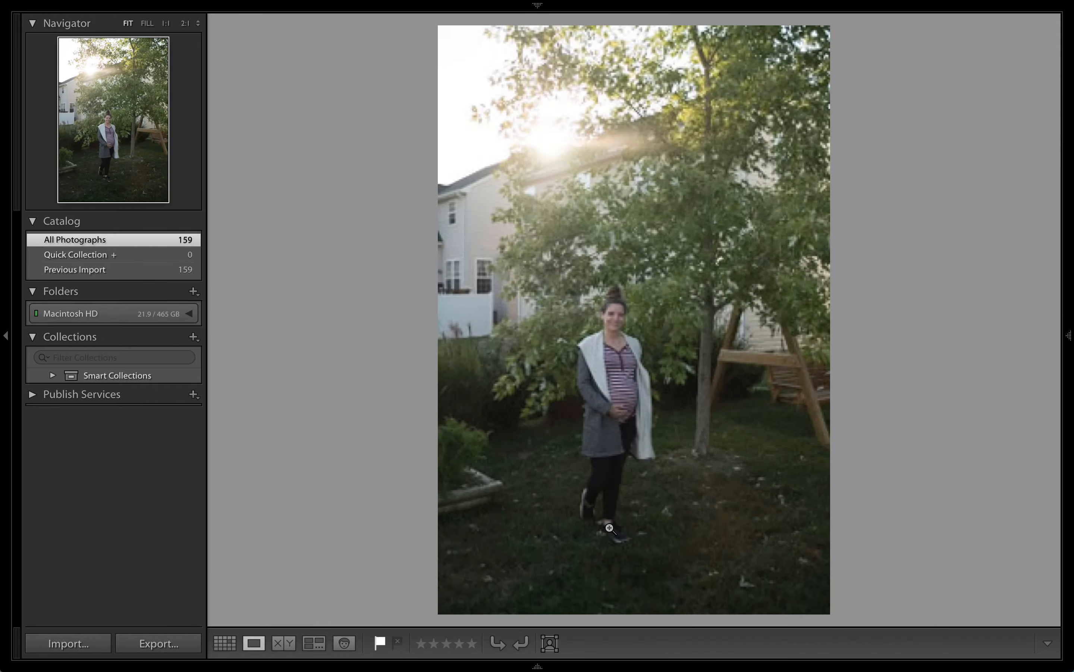
key(d)
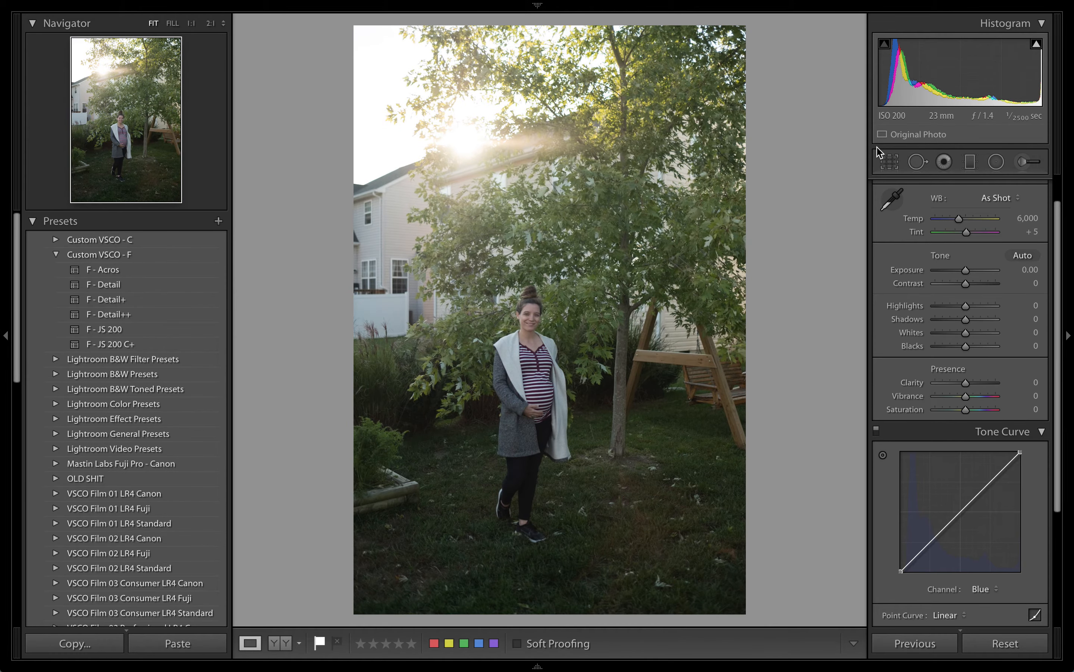
Step: Straighten the portrait to an angle of −1.00 and crop it tighter around the woman at the original aspect
click(889, 161)
click(1010, 243)
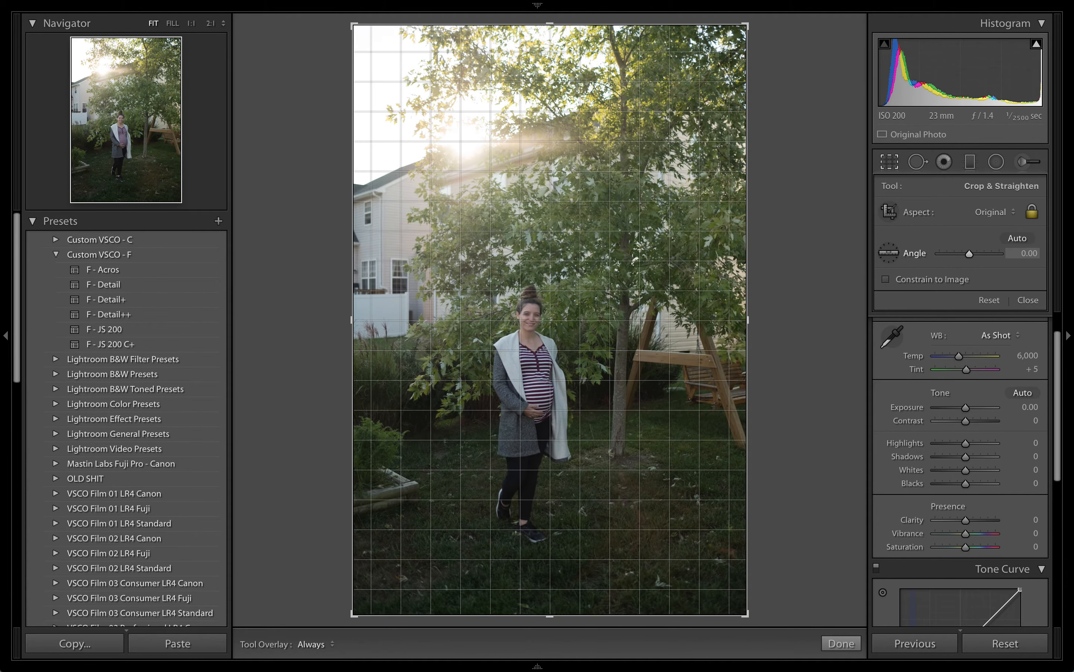
drag(968, 254, 969, 254)
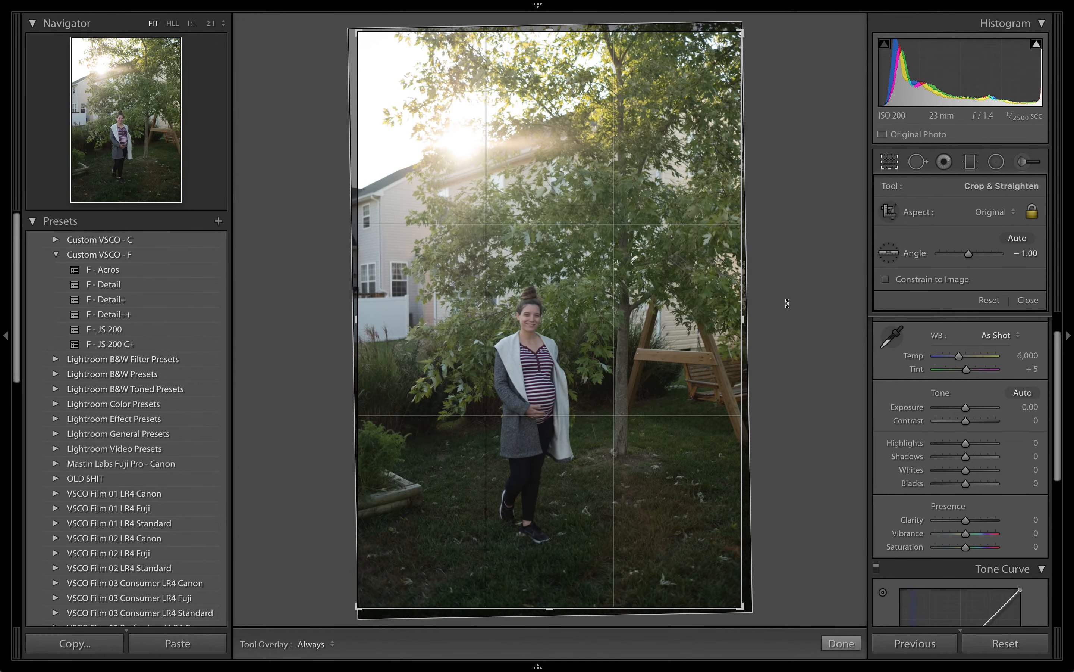
drag(743, 325, 724, 320)
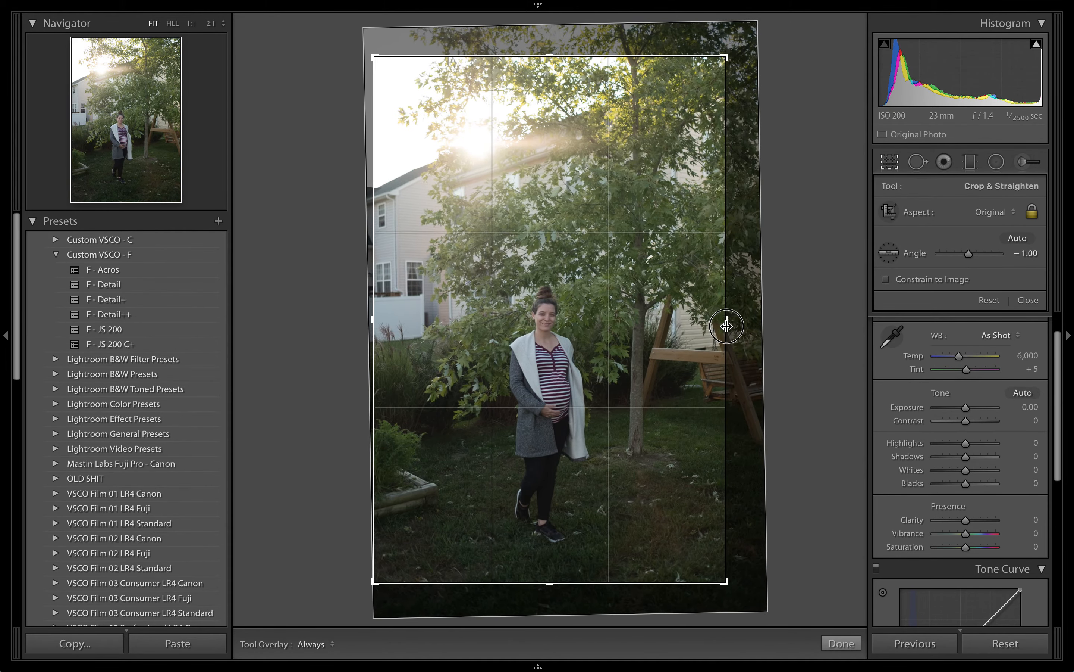
key(Return)
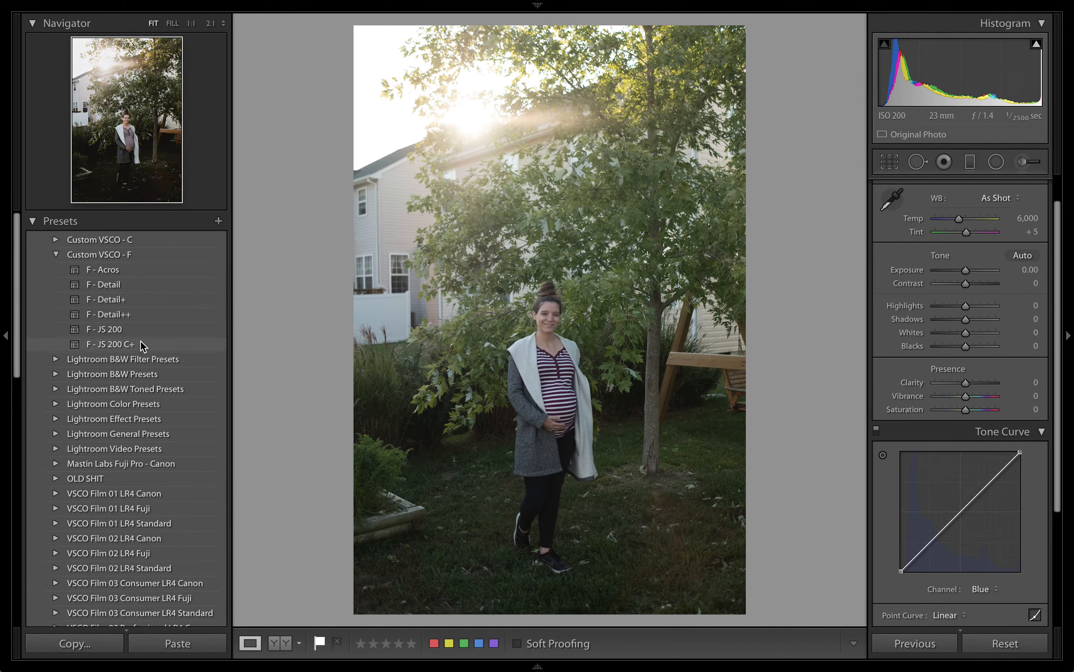
Step: Apply the F - JS 200 preset to the portrait, and compare before and after in full view and zoomed in on the woman
click(146, 329)
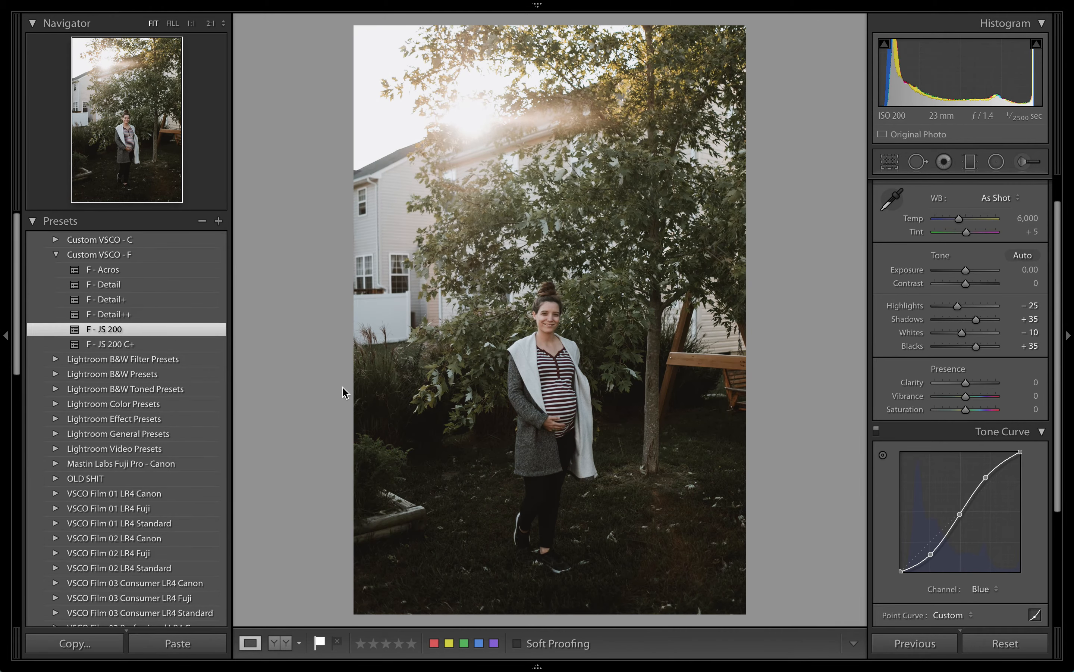
key(backslash)
key(backslash)
key(backslash)
click(549, 317)
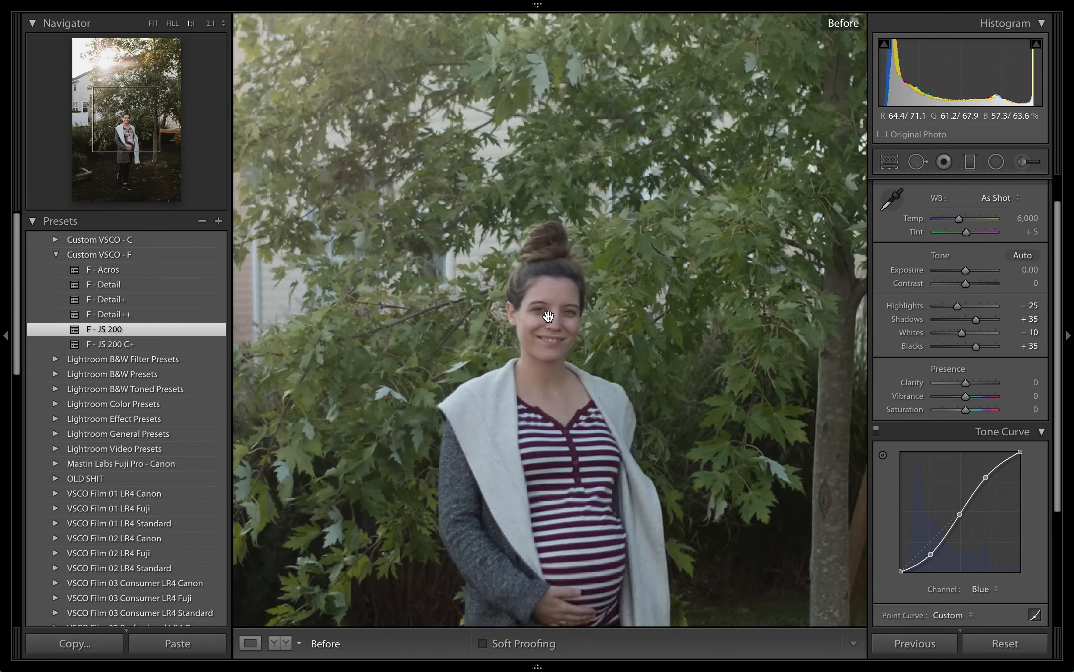
key(backslash)
key(backslash)
key(backslash)
key(backslash)
key(backslash)
click(545, 389)
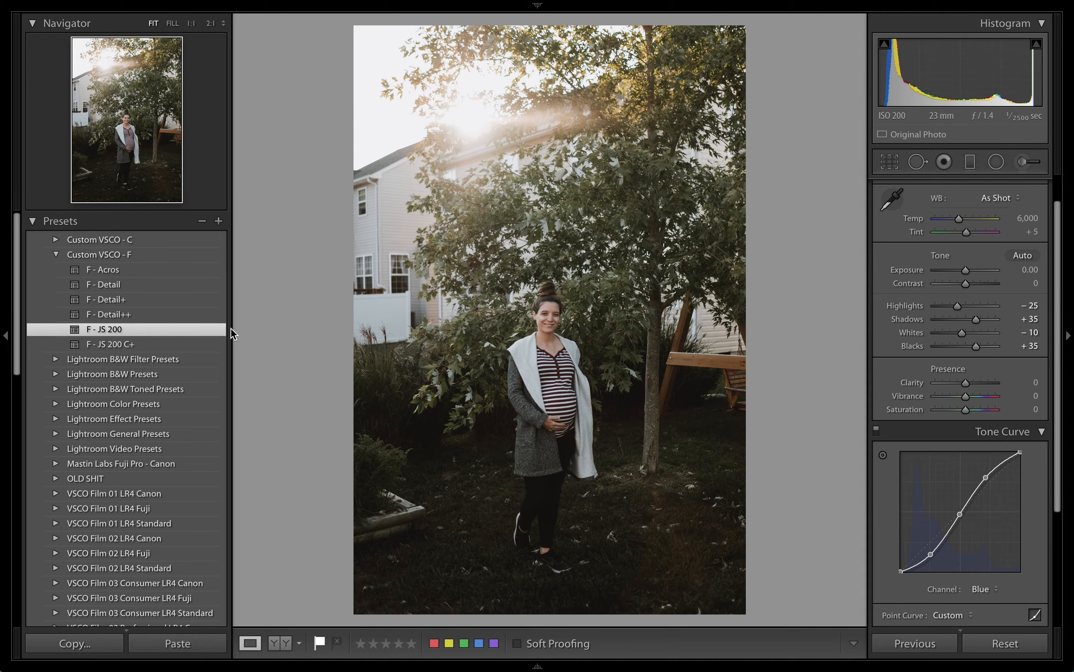
Step: Narrow the preset list area, collapse the Tone Curve settings and open the Camera Calibration settings for the portrait
drag(228, 329, 57, 323)
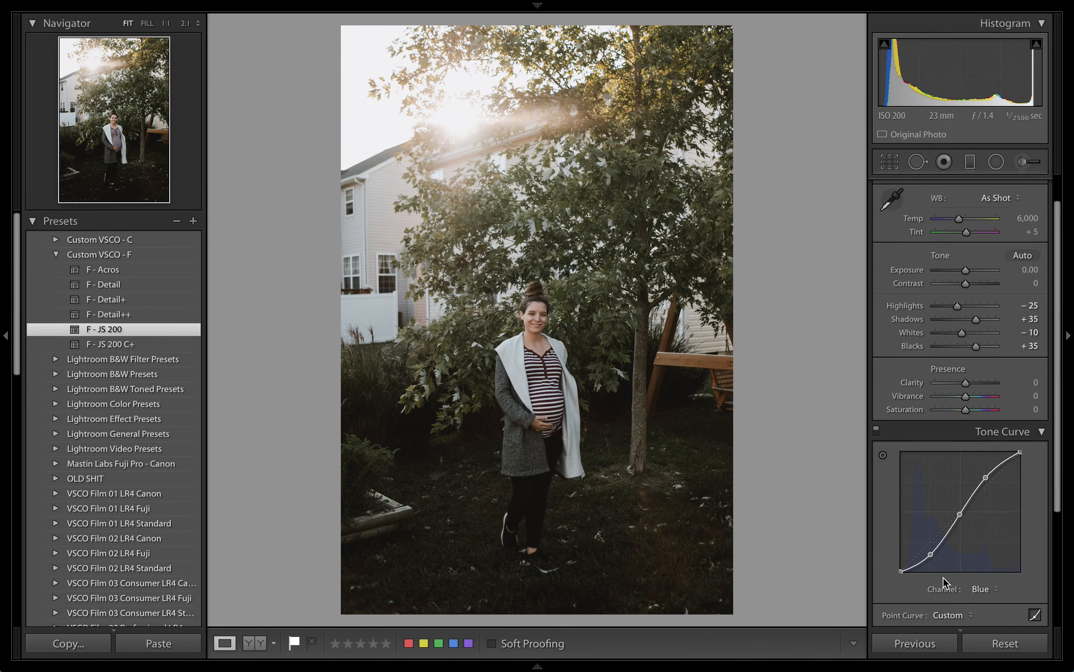
click(953, 433)
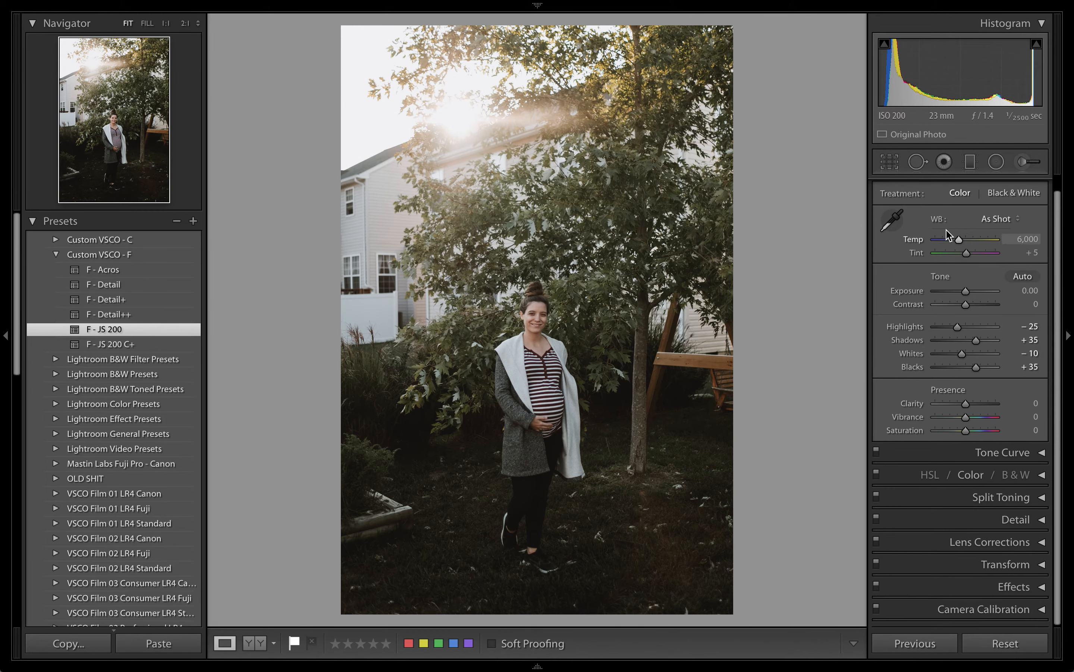
click(968, 609)
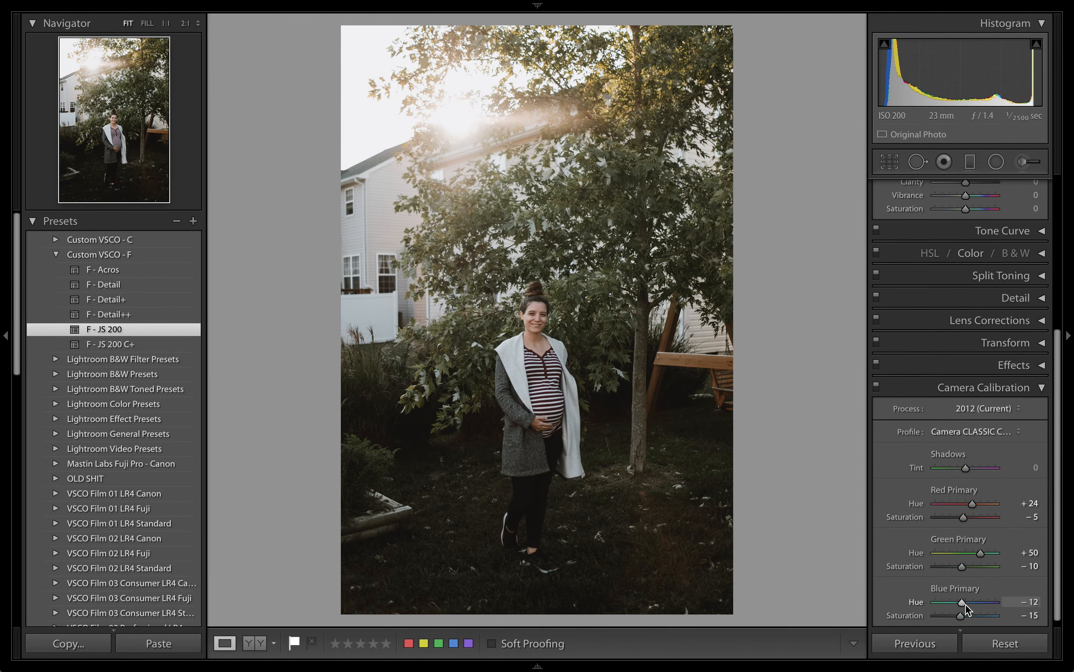
Step: Try the Camera Velvia/VIVID profile on the portrait, inspect the woman zoomed in, restore Camera CLASSIC CHROME and collapse Camera Calibration
click(970, 433)
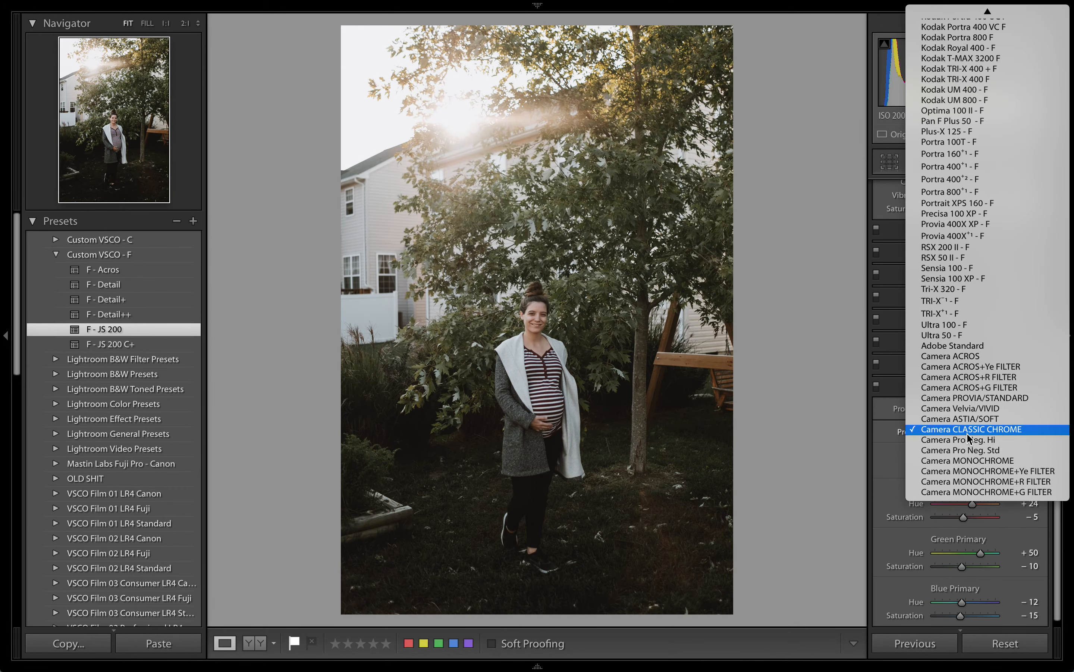
click(967, 409)
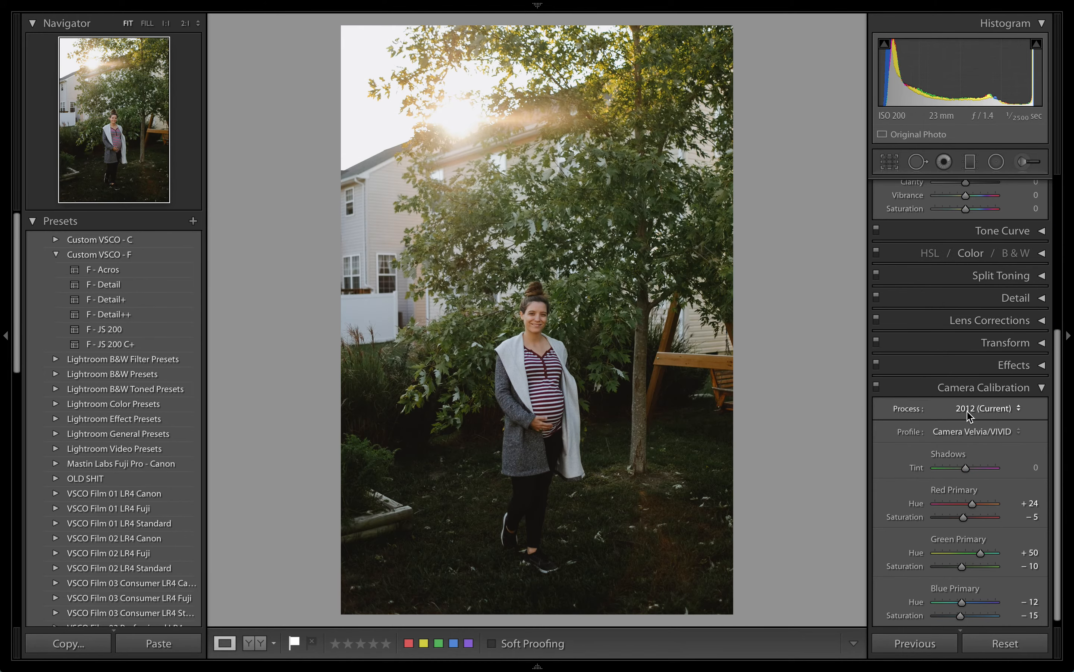
click(541, 328)
click(540, 331)
click(975, 433)
click(979, 452)
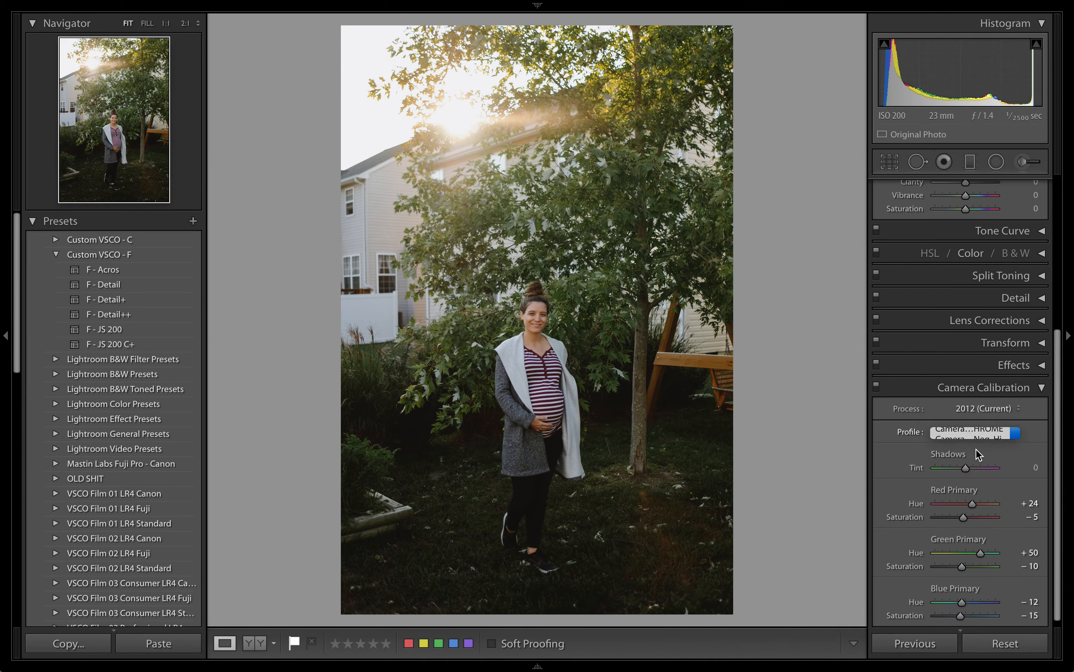
click(981, 394)
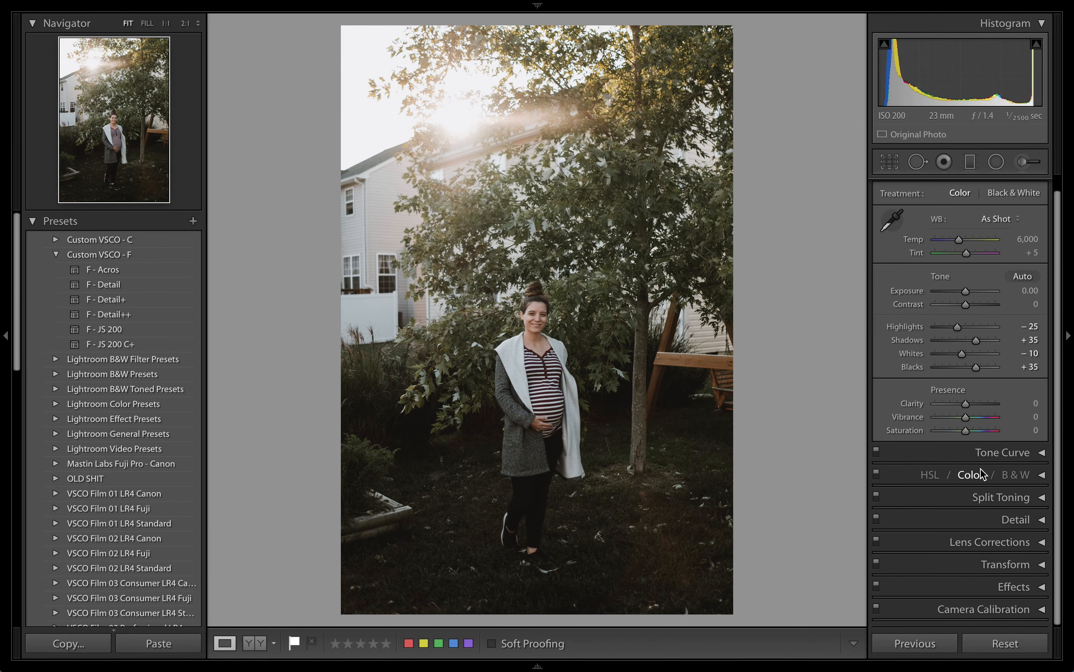
Step: Examine the portrait's Split Toning highlight and shadow colours, compare the photo with the effect off and on, and collapse the settings
click(990, 501)
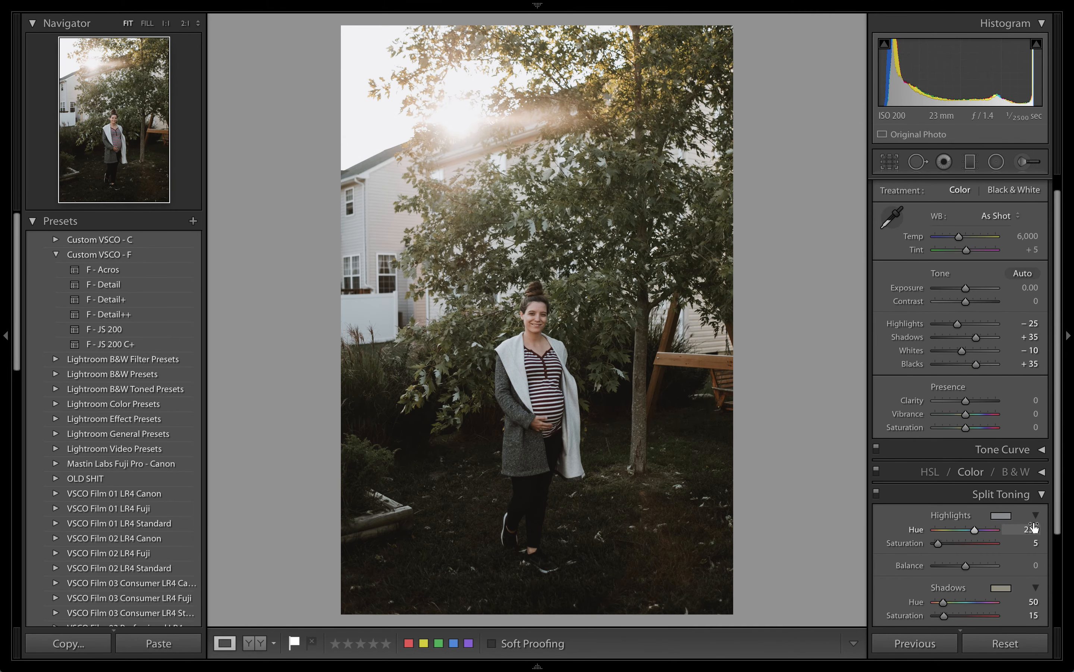
scroll(940, 526, down, 2)
scroll(939, 526, down, 1)
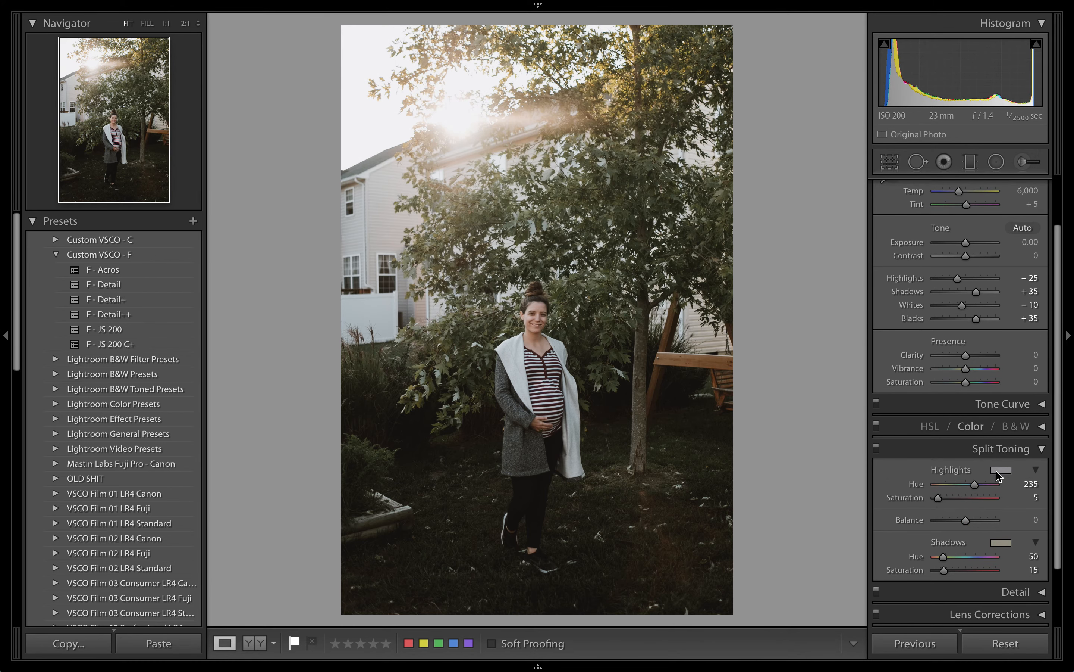
click(997, 472)
click(998, 473)
click(1002, 543)
click(1001, 544)
click(876, 450)
click(878, 451)
click(946, 450)
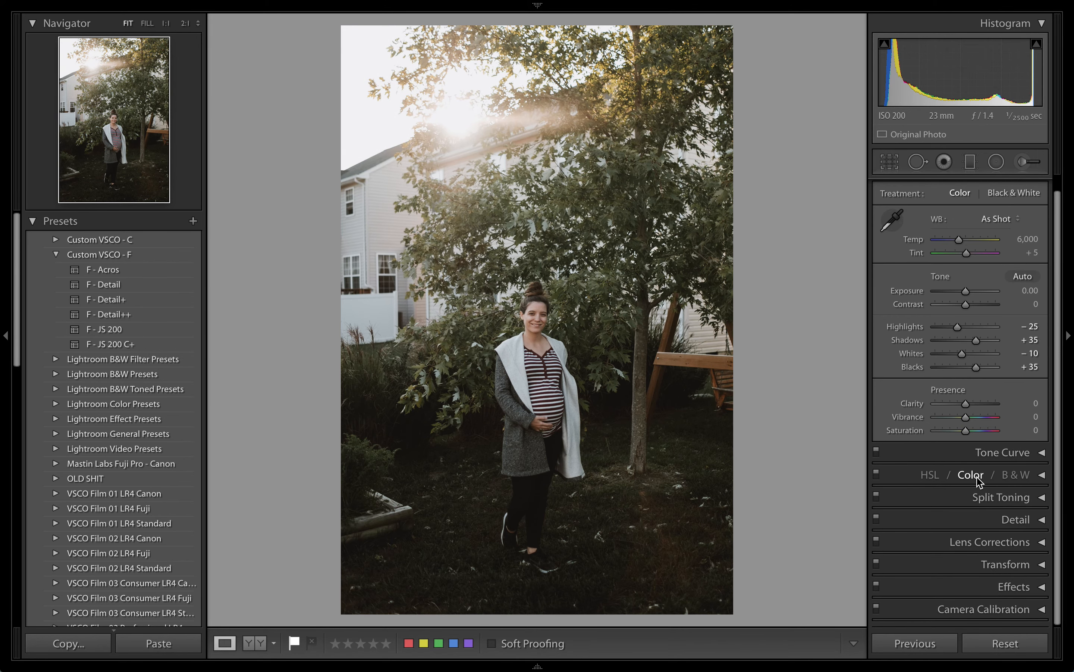
Step: Inspect the RGB channel of the portrait's Tone Curve, including its raised black point, and collapse the settings
click(987, 452)
click(985, 588)
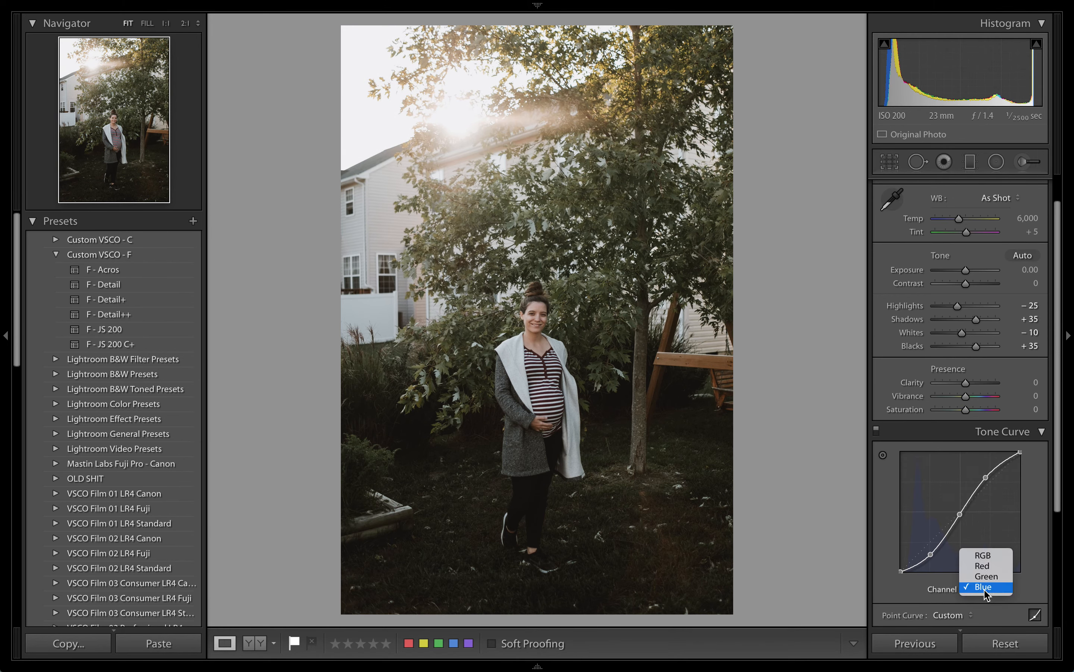
click(983, 555)
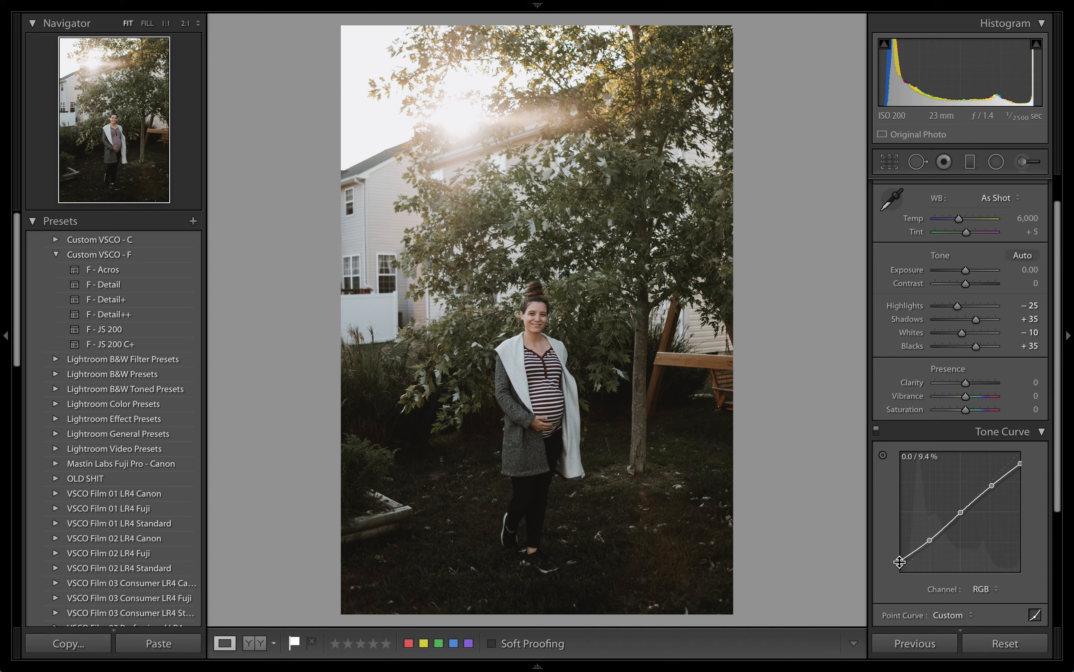
click(986, 433)
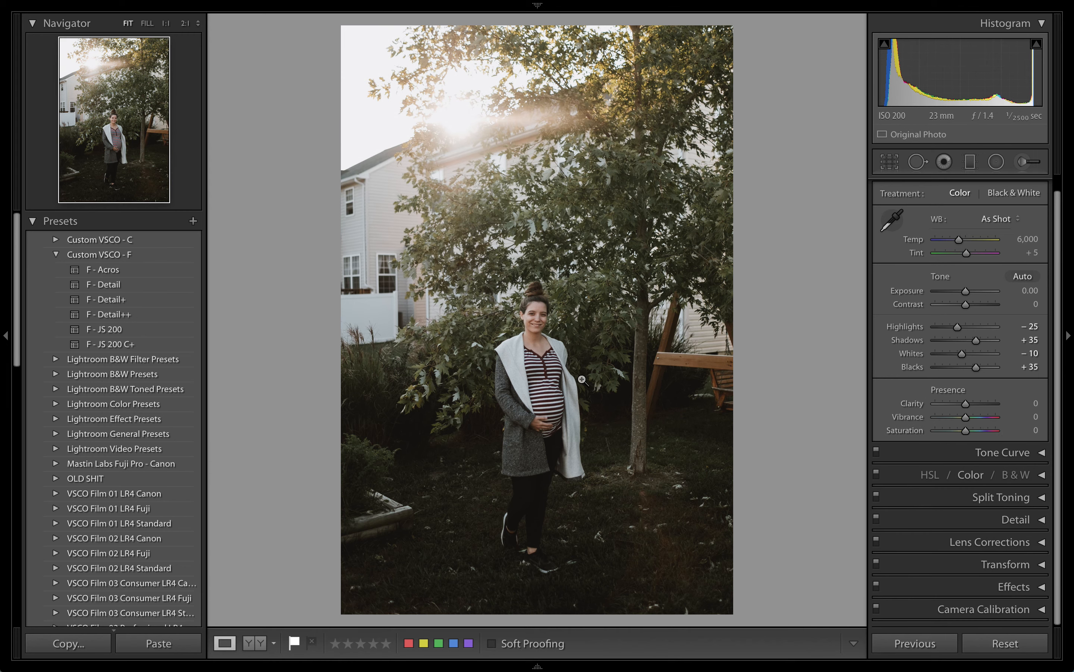
Step: Return to the Library grid and show the flagged photos from the first row
key(g)
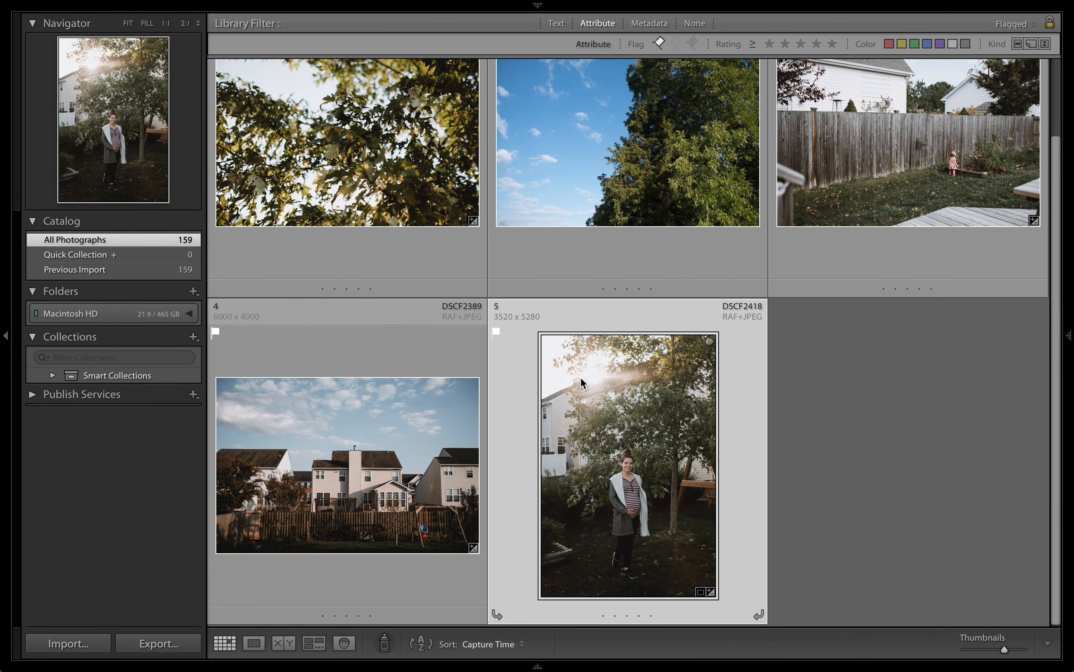
scroll(847, 447, up, 2)
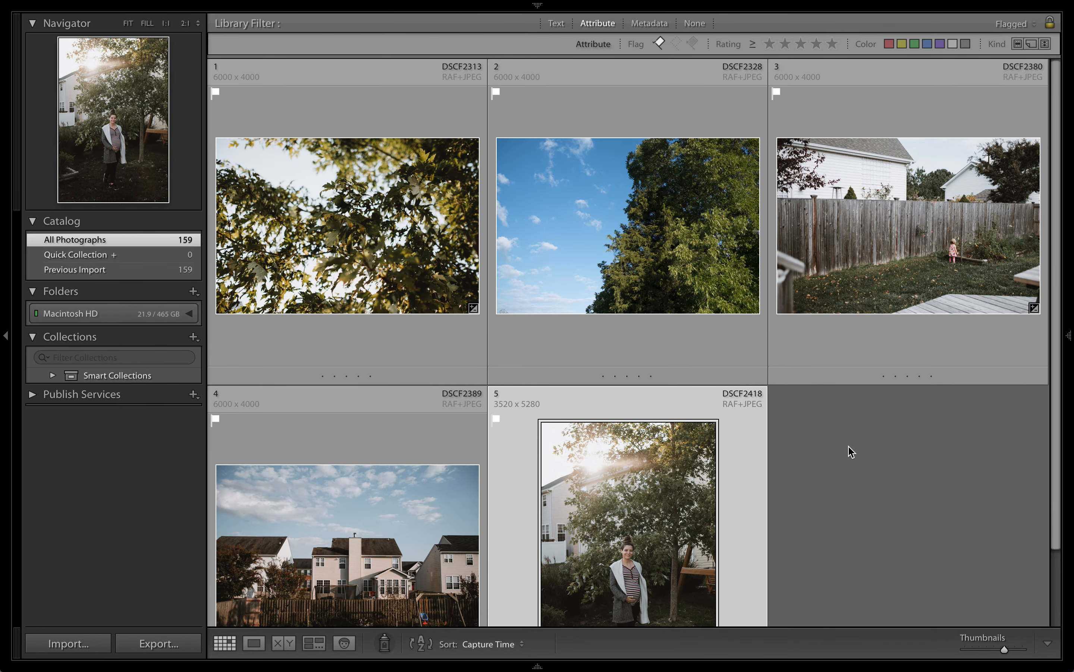